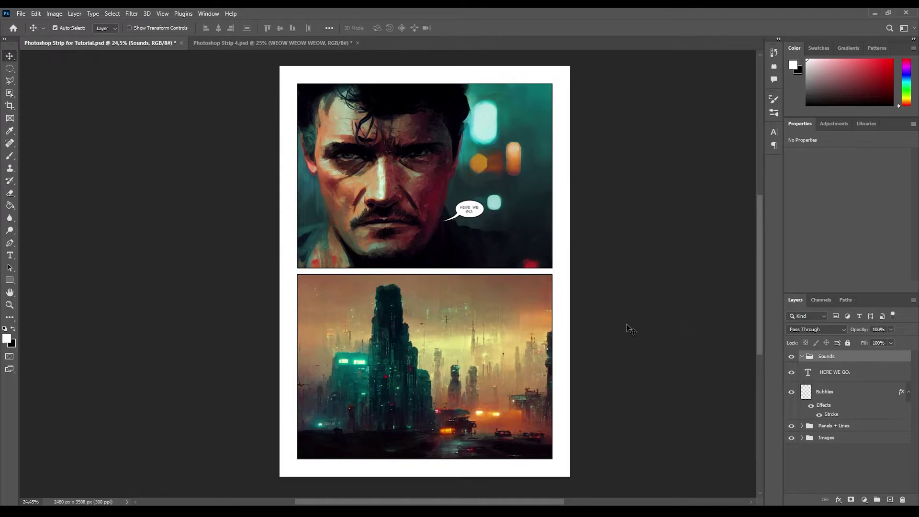
# - Zoom in and scroll down so the lower cityscape panel fills the view
pyautogui.scroll(5, 426, 353)
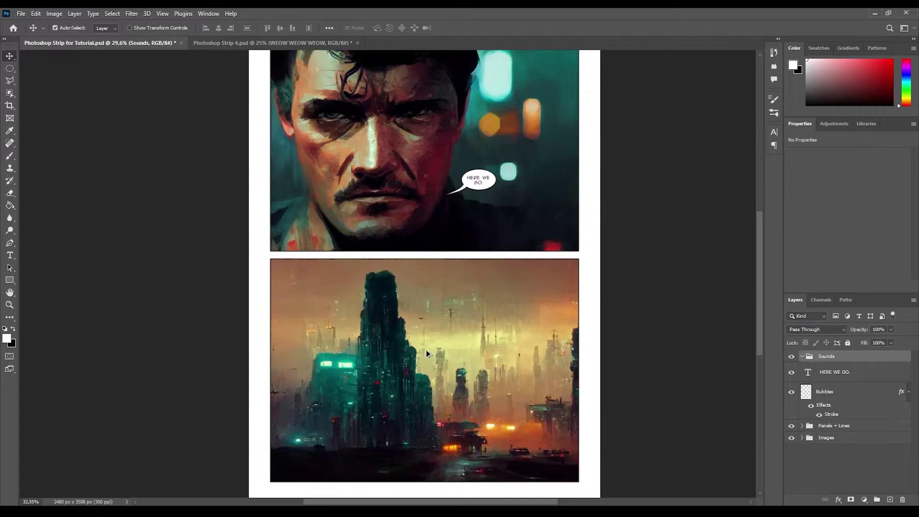
pyautogui.moveTo(759, 303); pyautogui.dragTo(761, 317)
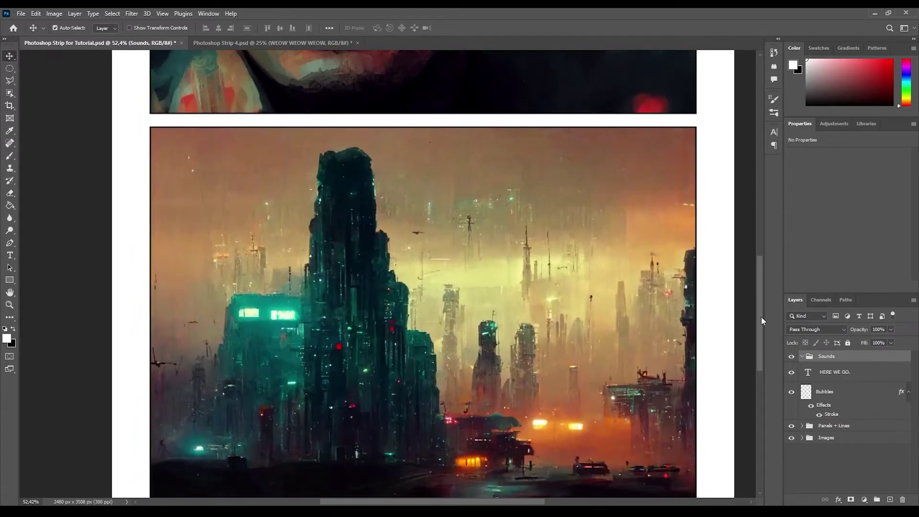
# - Start a text layer on the city panel reading 'WEOW WEOW WEOW'
pyautogui.click(9, 257)
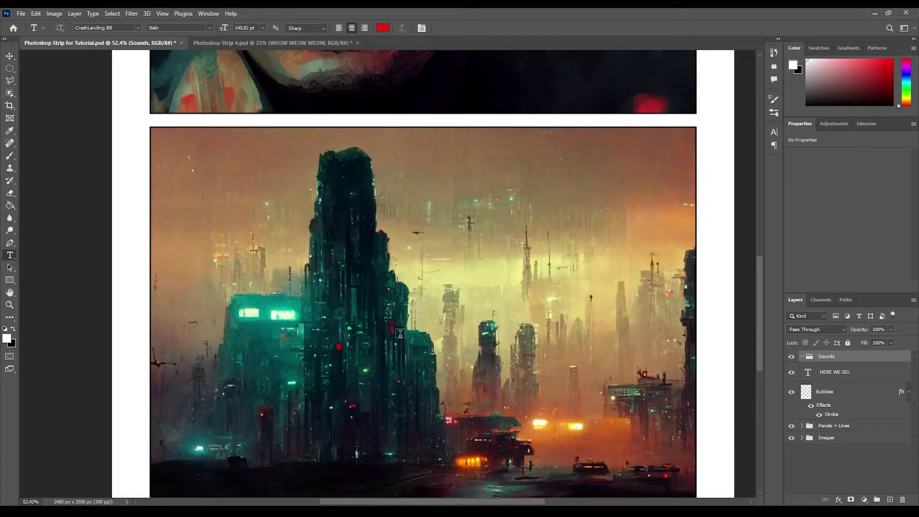
pyautogui.click(408, 298)
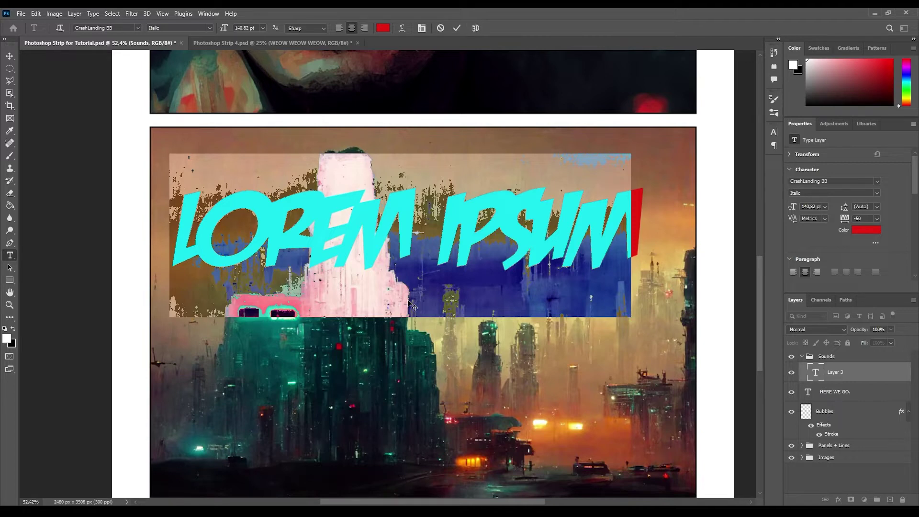
pyautogui.press('BackSpace')
pyautogui.write('WEOW')
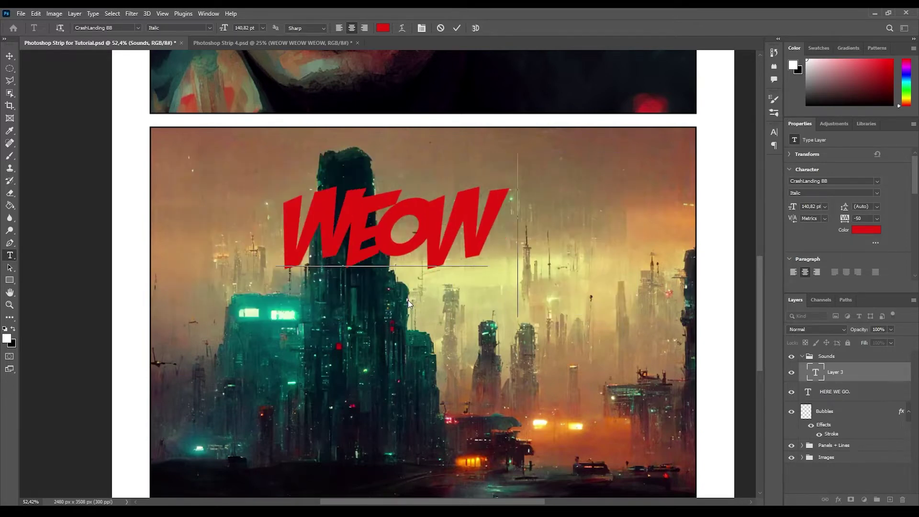
pyautogui.write(' WEOW')
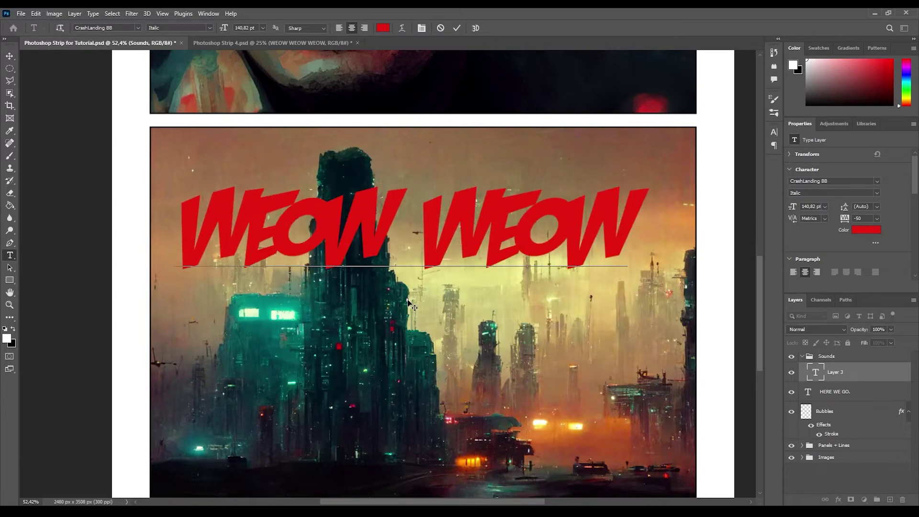
pyautogui.write(' WEOW')
# - Set the WEOW text to 100 pt and commit it
pyautogui.hotkey('ctrl', 'a')
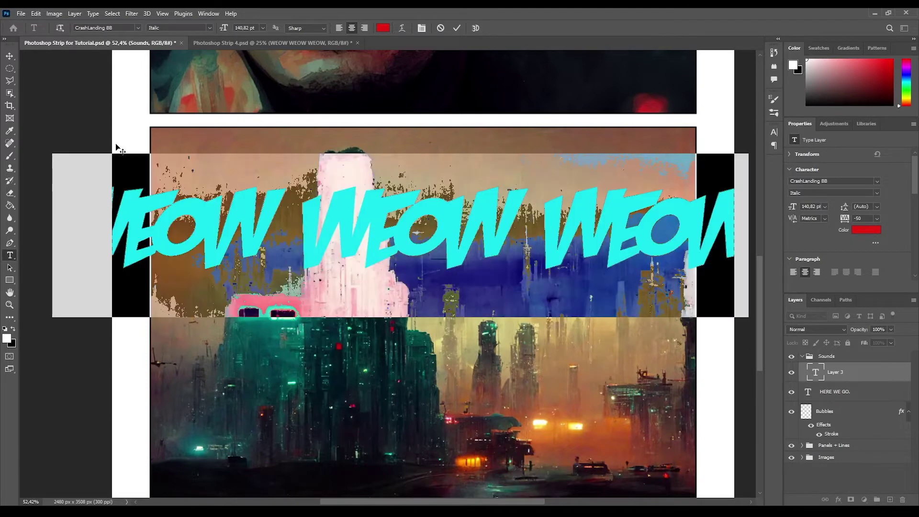
pyautogui.click(244, 28)
pyautogui.write('10')
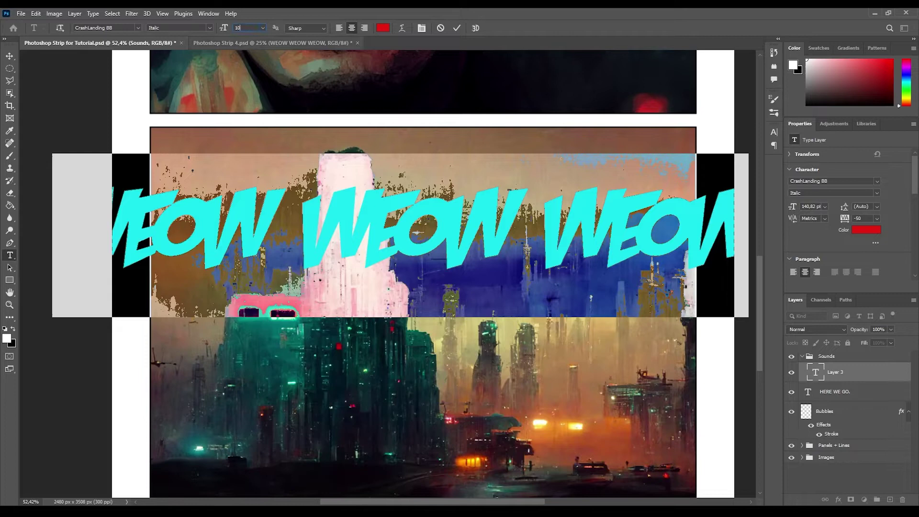
pyautogui.write('0')
pyautogui.press('Return')
pyautogui.click(10, 55)
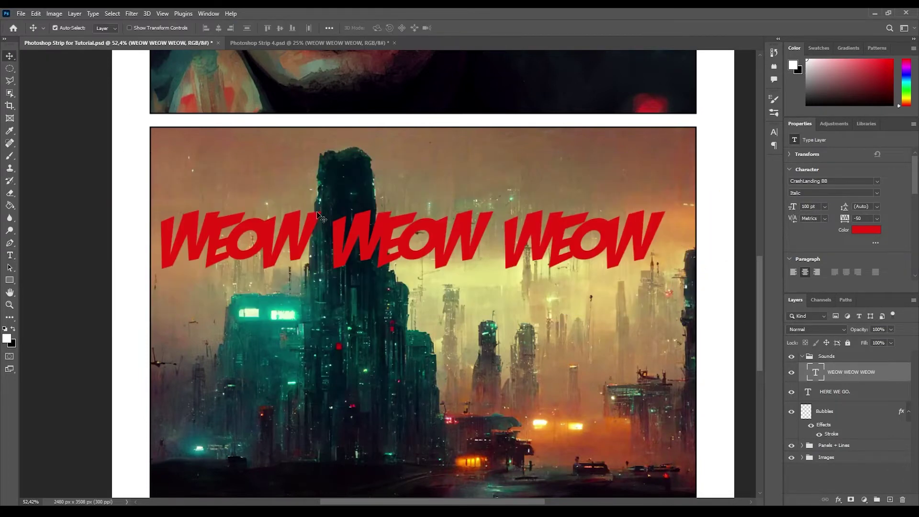
# - Move the WEOW text lower on the city panel and try a tracking of 0
pyautogui.moveTo(320, 216); pyautogui.dragTo(334, 310)
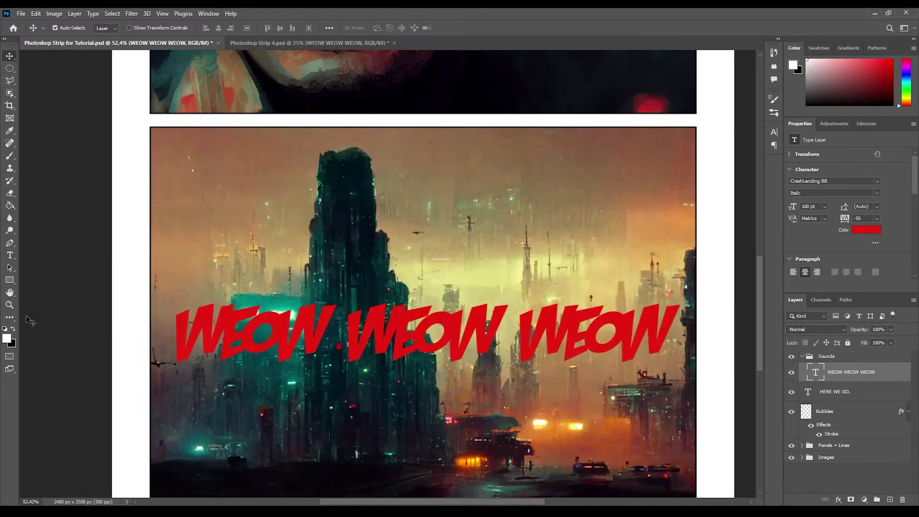
pyautogui.click(10, 255)
pyautogui.click(182, 335)
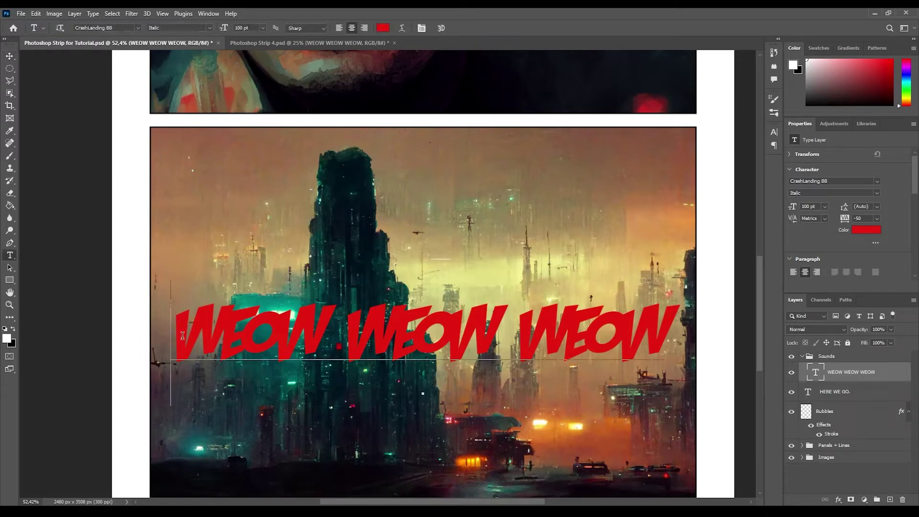
pyautogui.hotkey('ctrl', 'a')
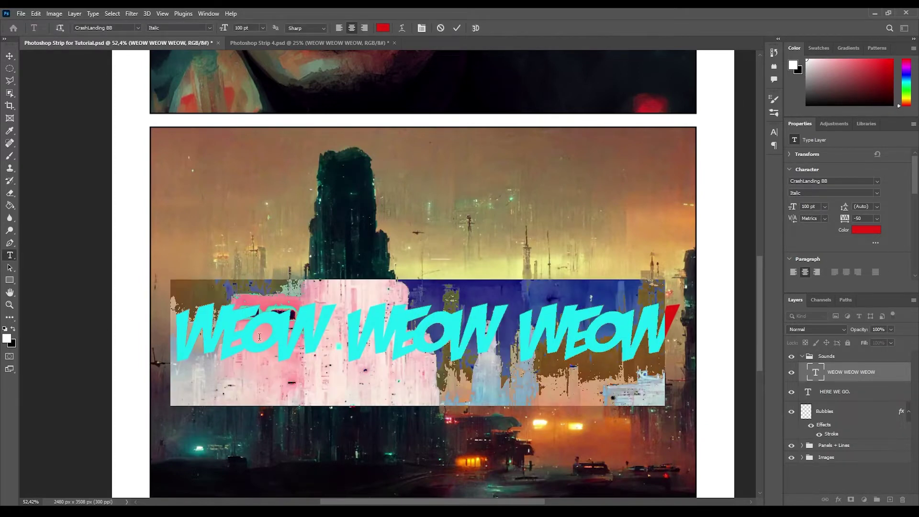
pyautogui.click(314, 336)
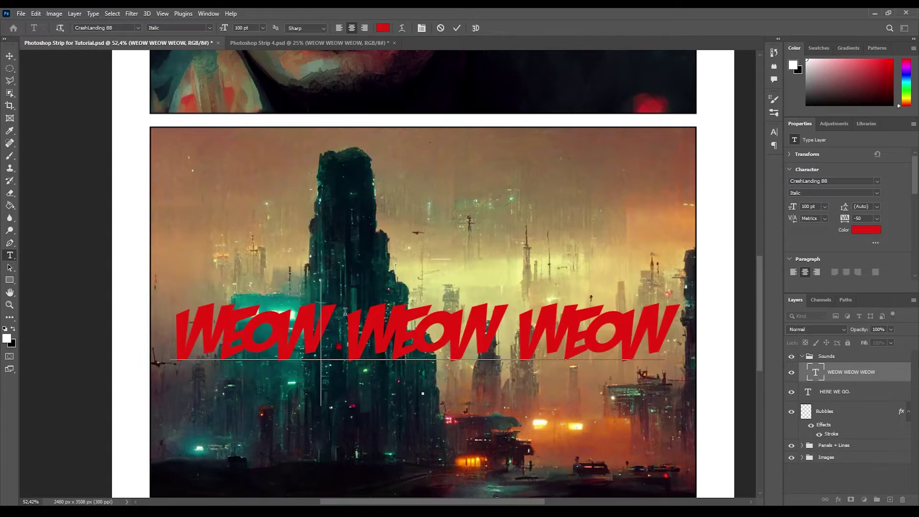
pyautogui.moveTo(193, 323); pyautogui.dragTo(674, 323)
pyautogui.click(849, 220)
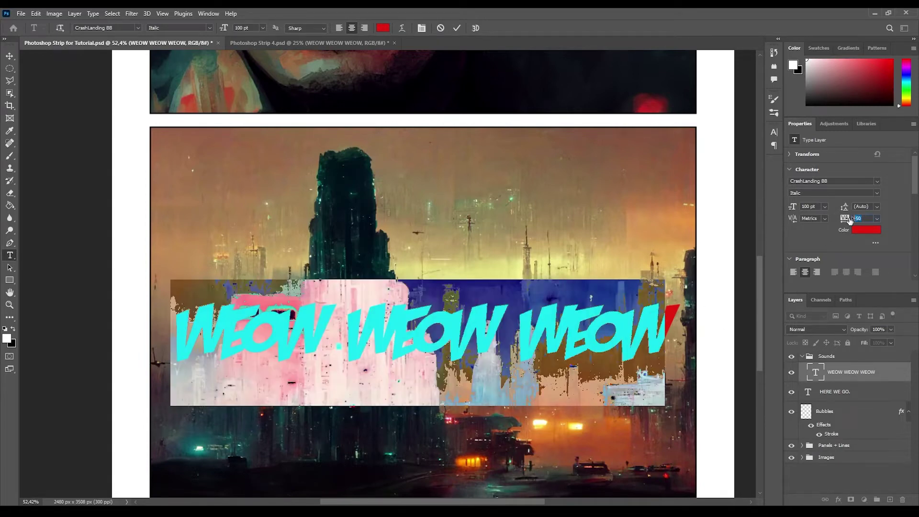
pyautogui.write('0')
pyautogui.press('Return')
pyautogui.click(10, 56)
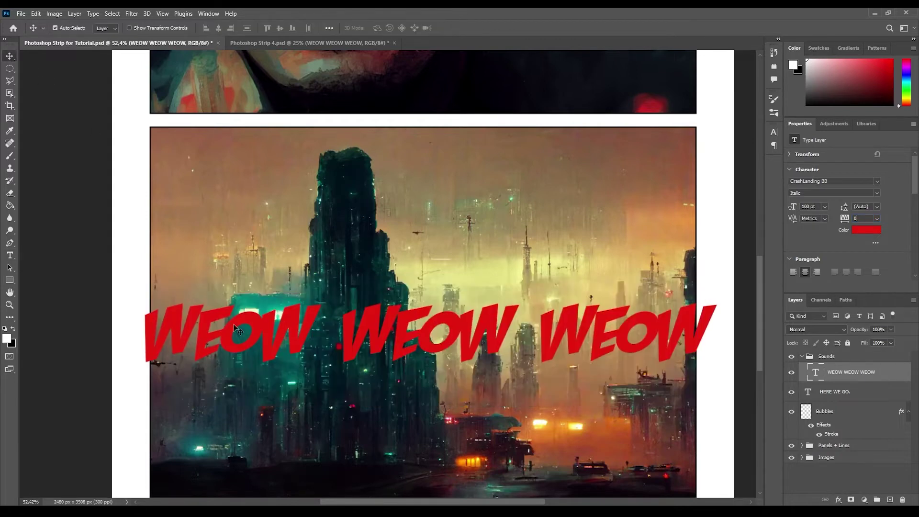
# - Reselect the WEOW text and set its tracking back to -50
pyautogui.click(10, 255)
pyautogui.moveTo(144, 333); pyautogui.dragTo(845, 254)
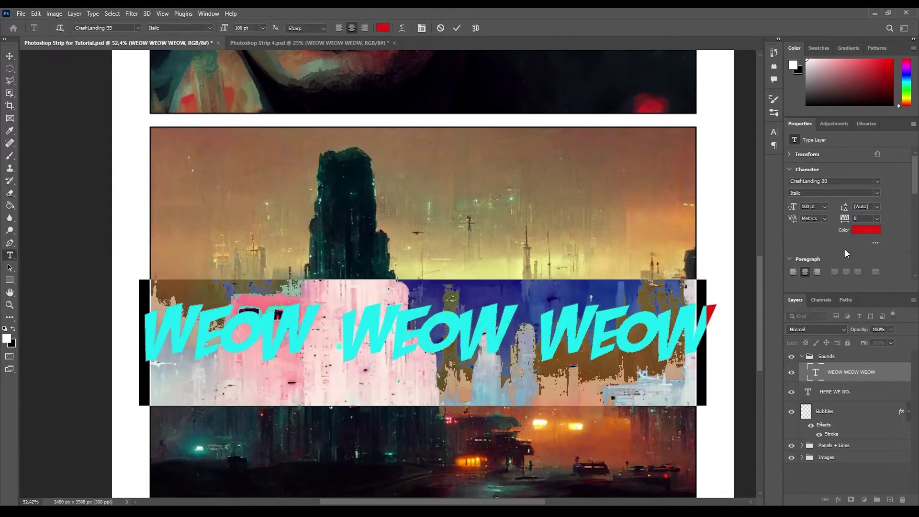
pyautogui.write('-50')
pyautogui.press('Return')
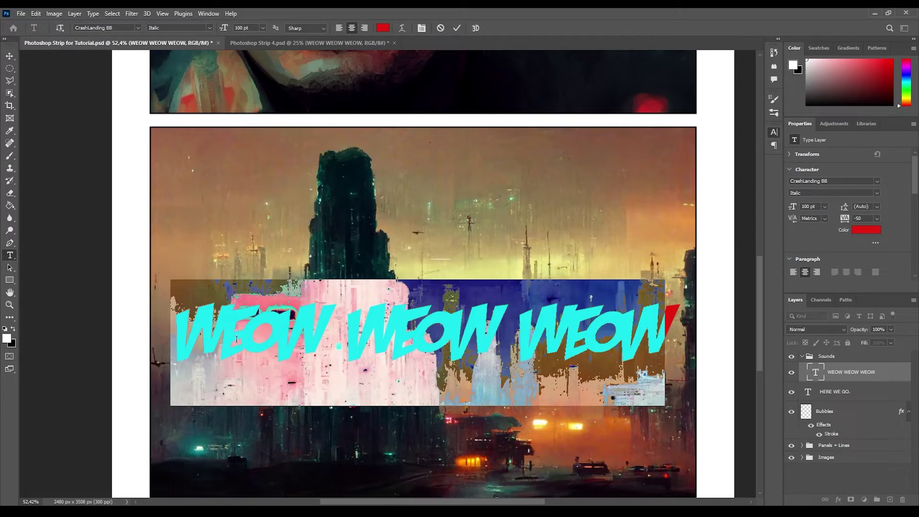
# - Enlarge the first W of the third WEOW to 120 pt and commit the edits
pyautogui.hotkey('ctrl', 't')
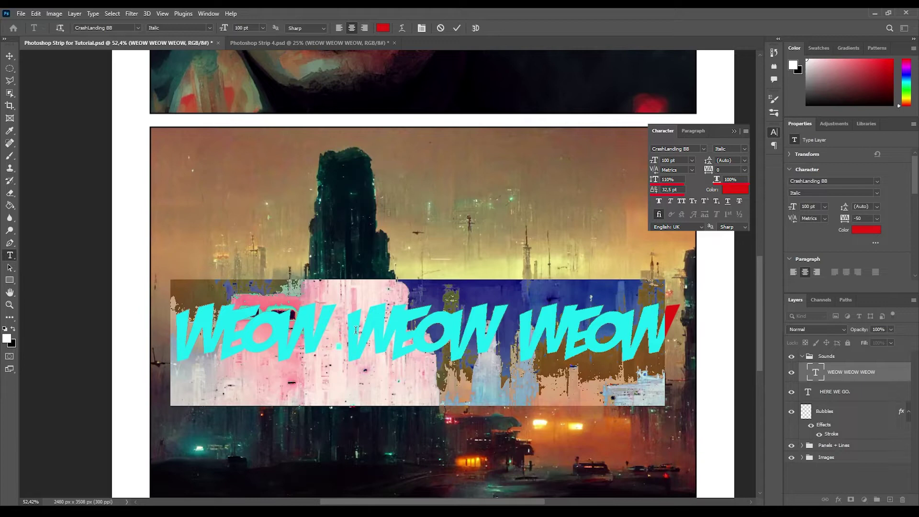
pyautogui.click(355, 329)
pyautogui.hotkey('shift', 'Right')
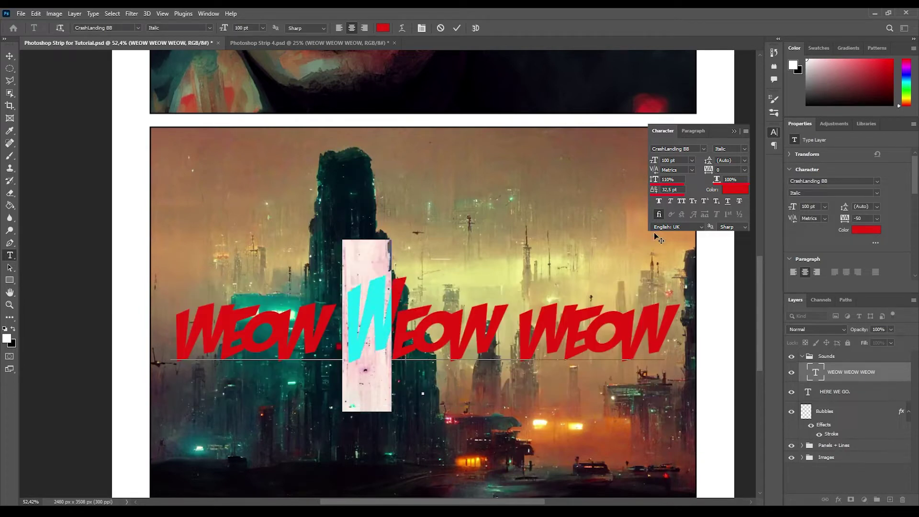
pyautogui.click(396, 332)
pyautogui.hotkey('shift', 'Right')
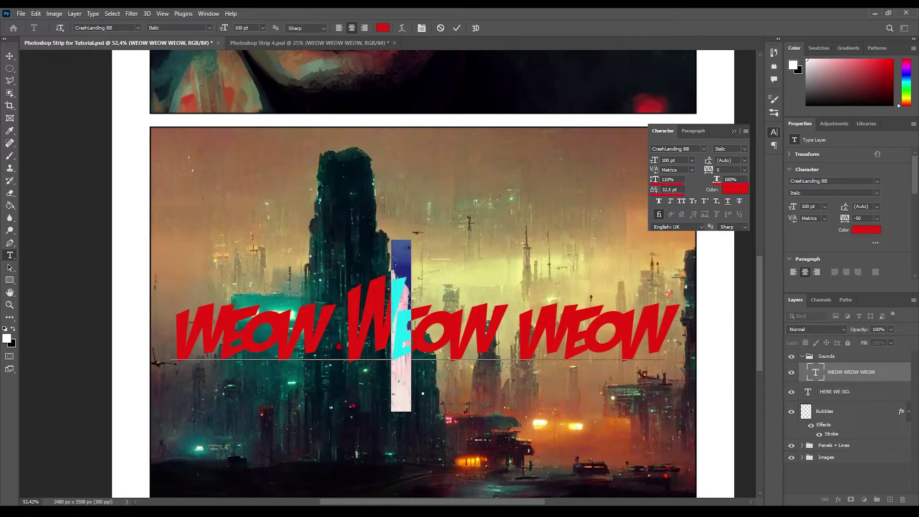
pyautogui.click(447, 330)
pyautogui.hotkey('shift', 'Left')
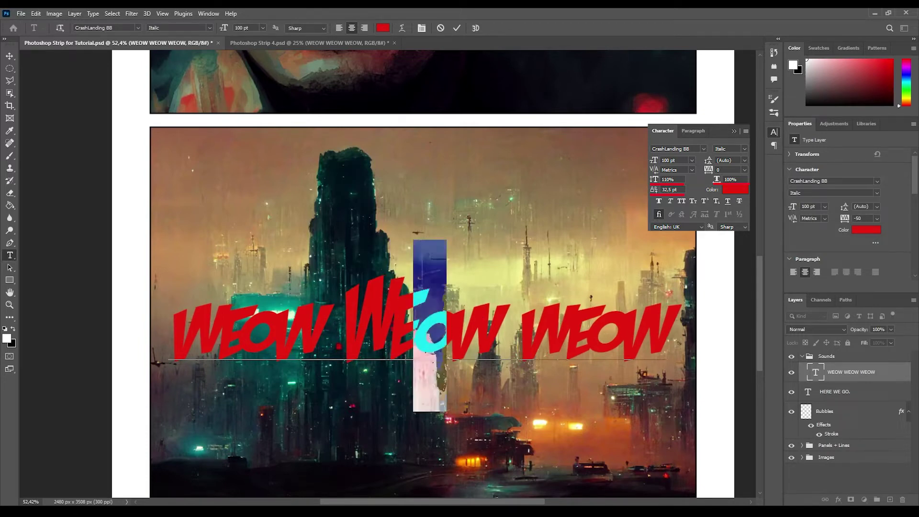
pyautogui.click(522, 335)
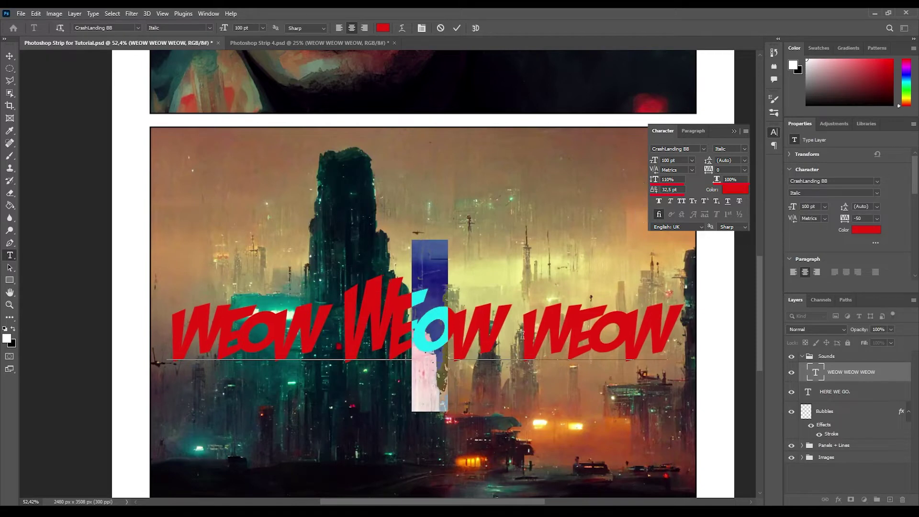
pyautogui.hotkey('shift', 'Right')
pyautogui.click(245, 28)
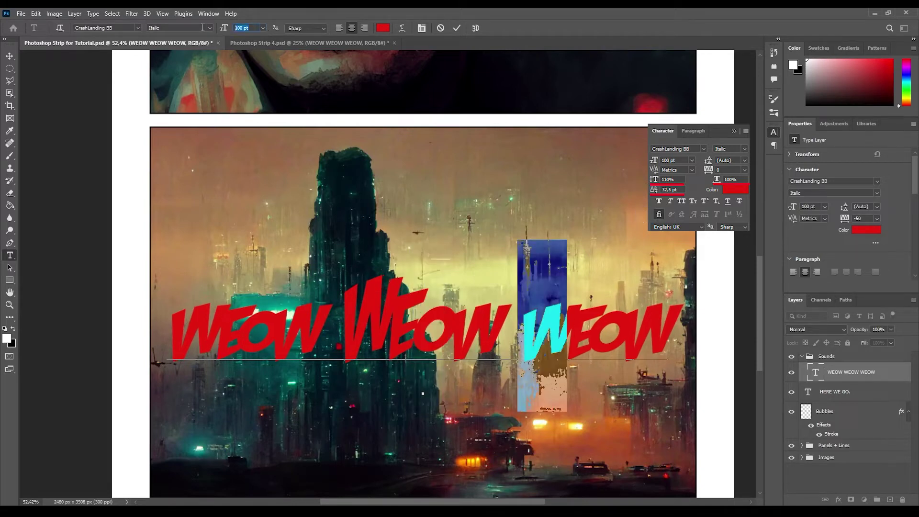
pyautogui.write('120')
pyautogui.press('Return')
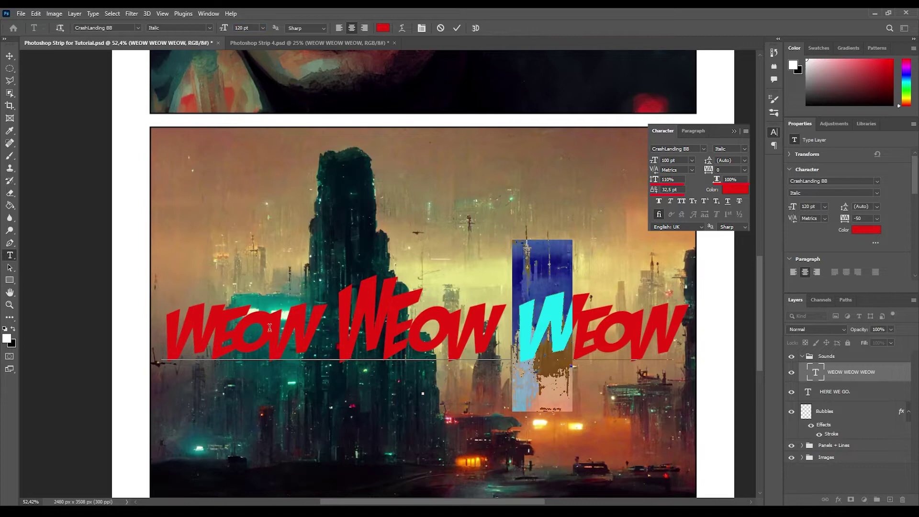
pyautogui.click(262, 344)
pyautogui.hotkey('shift', 'Right')
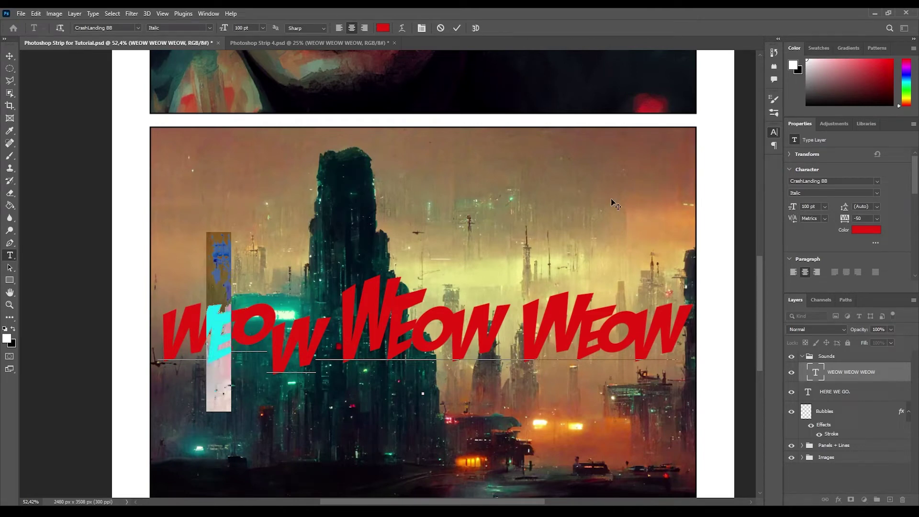
pyautogui.click(9, 56)
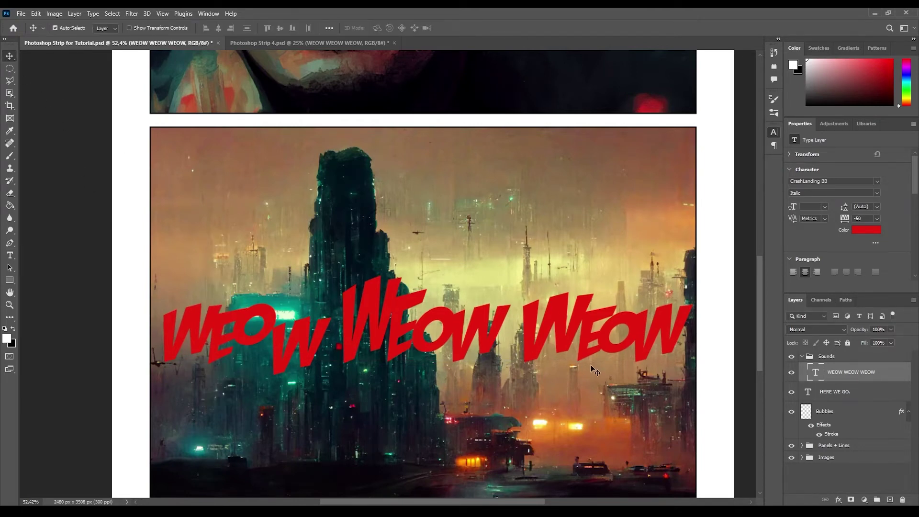
# - Tighten the WEOW text's tracking to -80 and nudge it slightly left
pyautogui.scroll(-2, 422, 325)
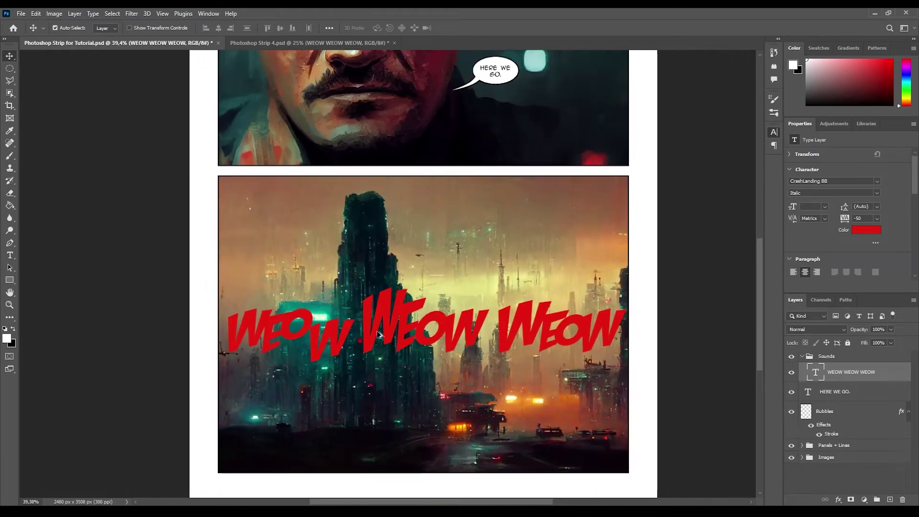
pyautogui.click(10, 255)
pyautogui.click(314, 334)
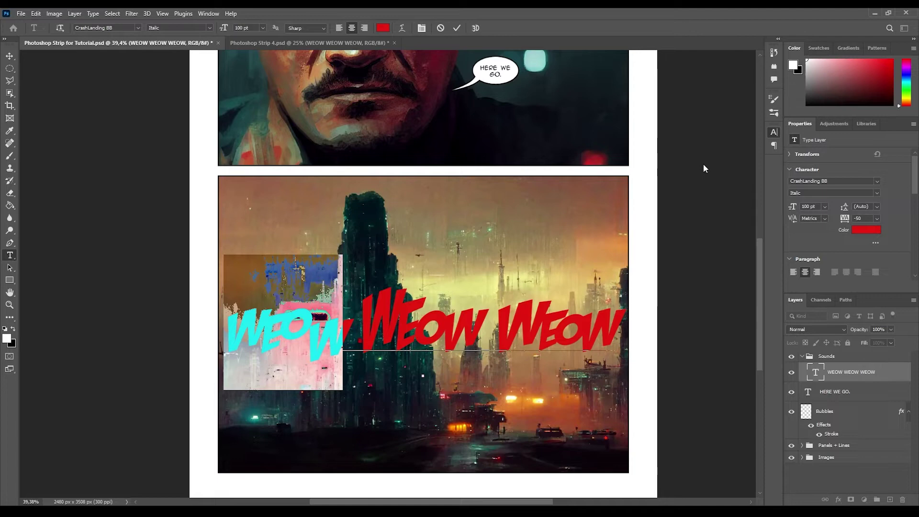
pyautogui.hotkey('alt', 'Left')
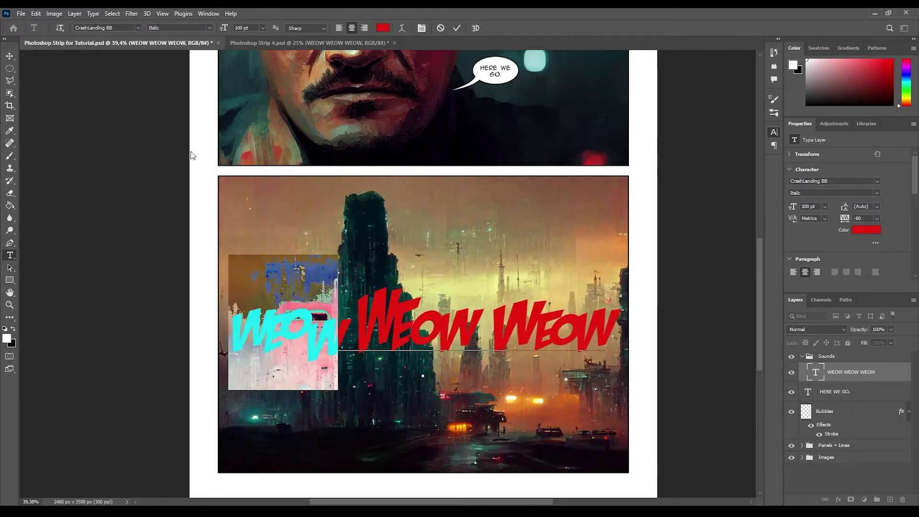
pyautogui.click(9, 56)
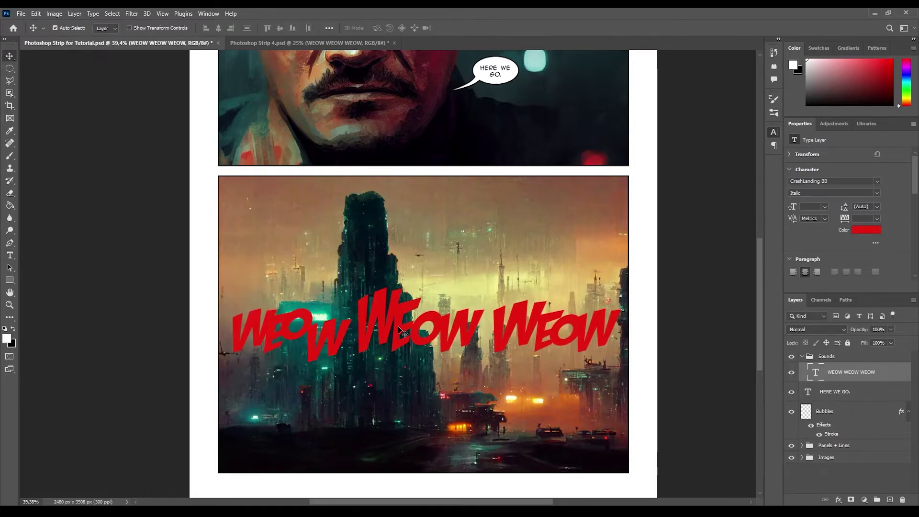
pyautogui.moveTo(453, 336); pyautogui.dragTo(448, 335)
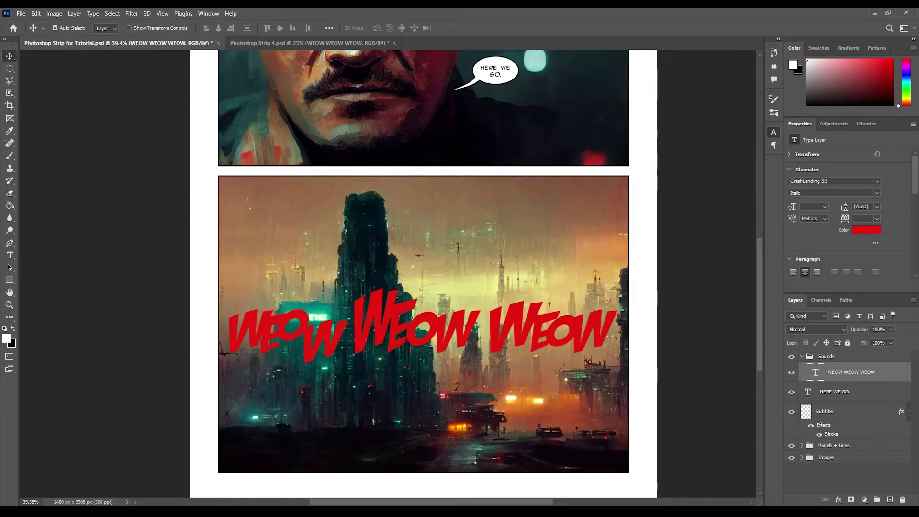
# - Add a Stroke, pale-blue Gradient Overlay and white Screen Inner Glow (70%, 8 px) to the text
pyautogui.click(839, 501)
pyautogui.click(851, 427)
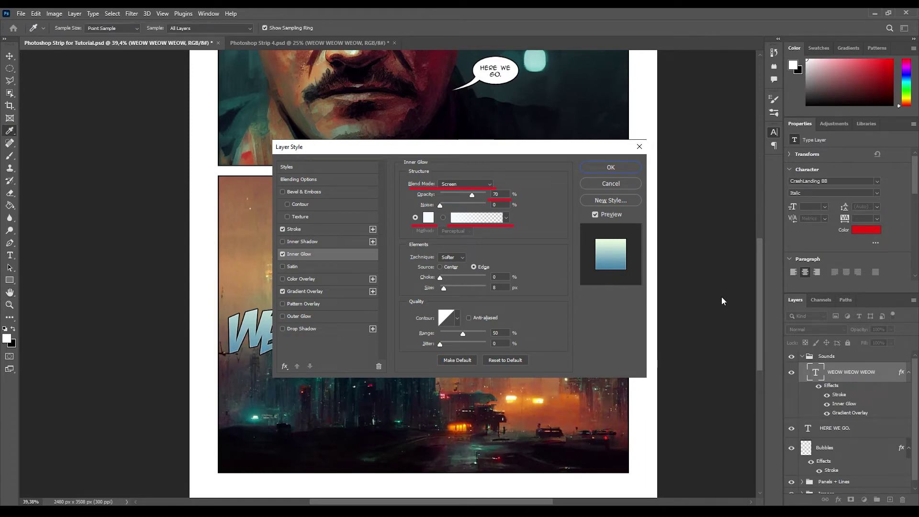
pyautogui.press('space')
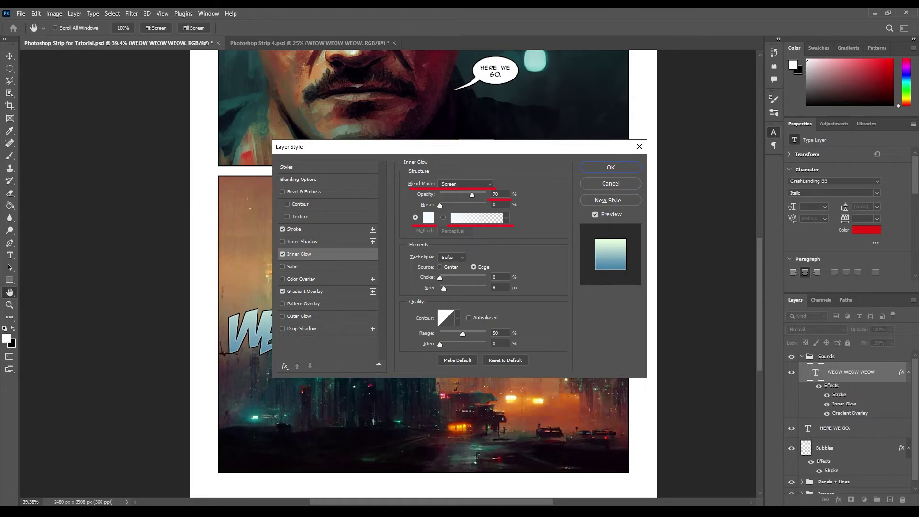
# - Confirm the layer style, inspect the styled text up close, then drag it lower
pyautogui.press('Return')
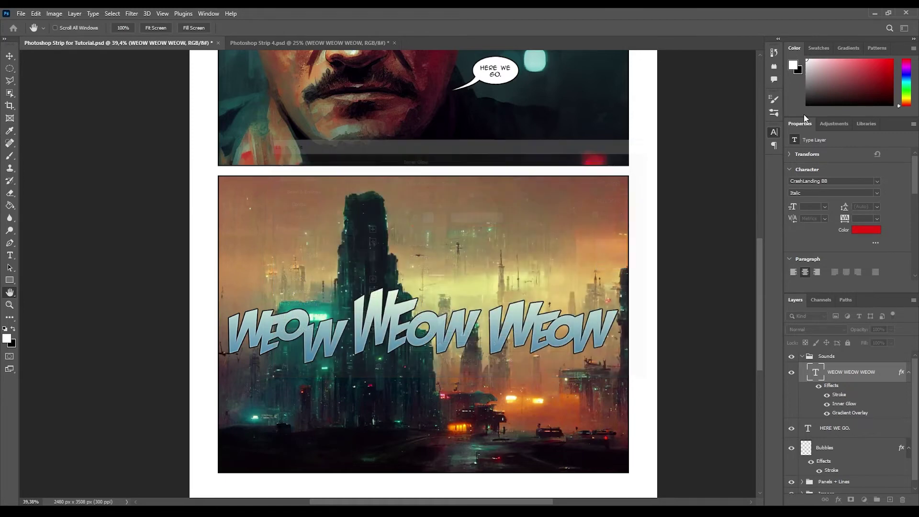
pyautogui.press('v')
pyautogui.scroll(5, 368, 337)
pyautogui.scroll(2, 367, 336)
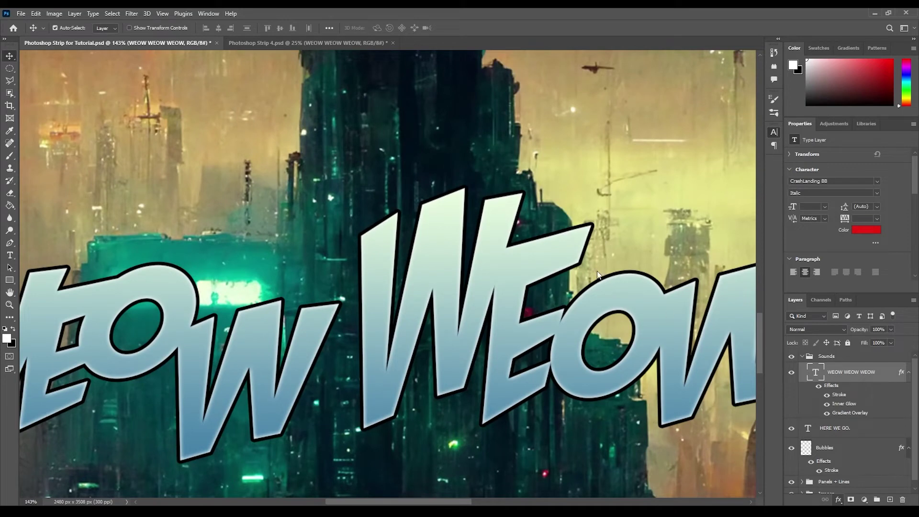
pyautogui.press('h')
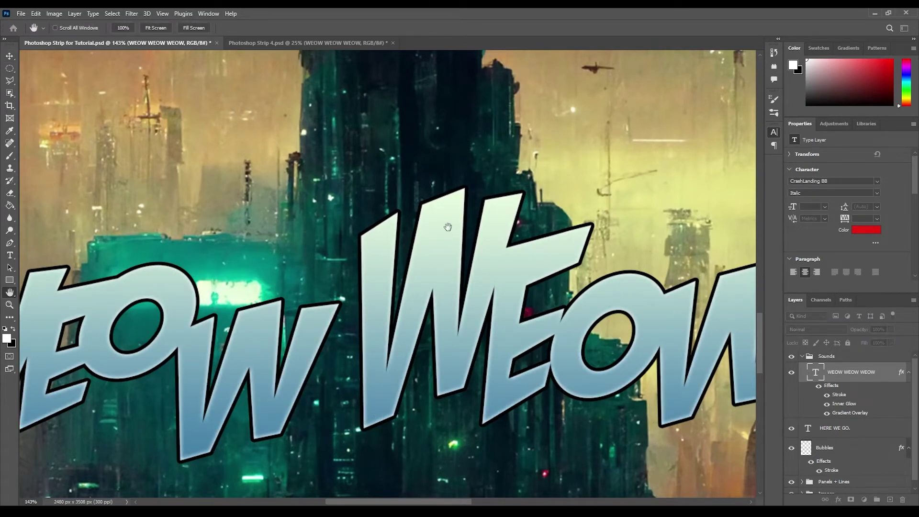
pyautogui.press('v')
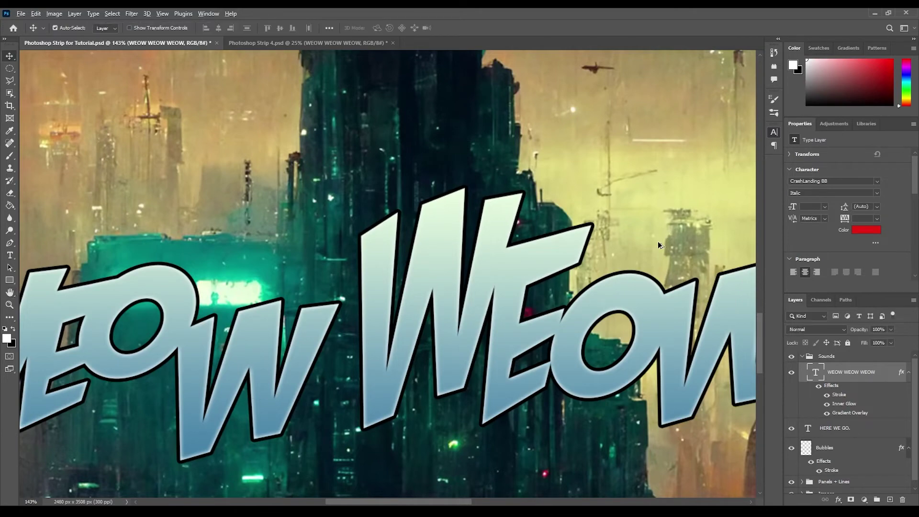
pyautogui.scroll(-5, 657, 241)
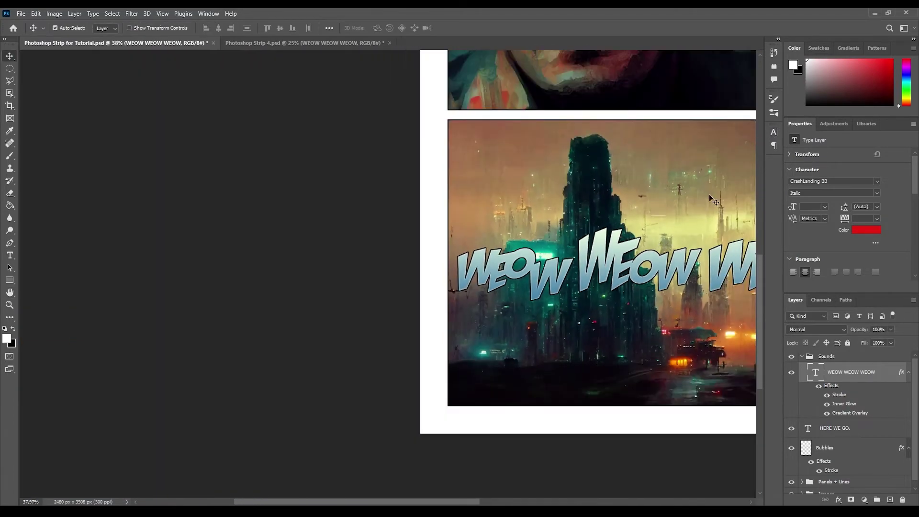
pyautogui.moveTo(686, 205); pyautogui.dragTo(543, 205)
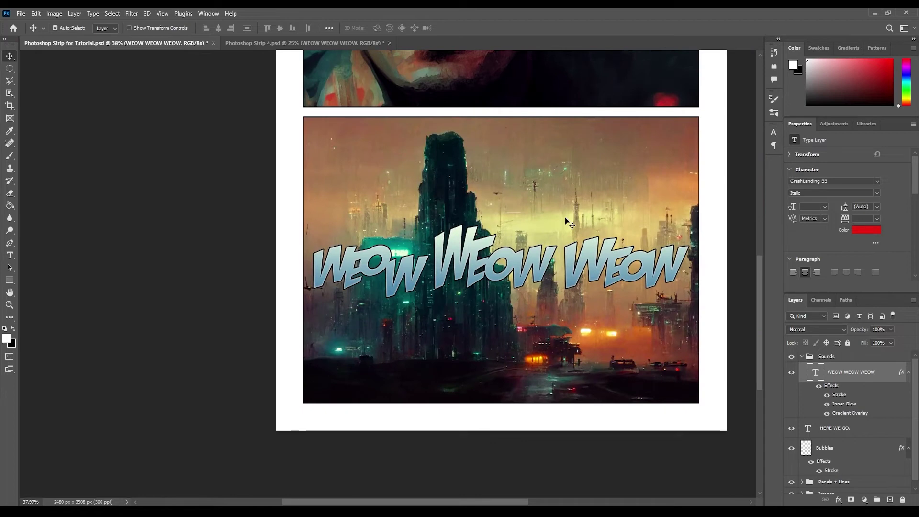
pyautogui.scroll(2, 597, 253)
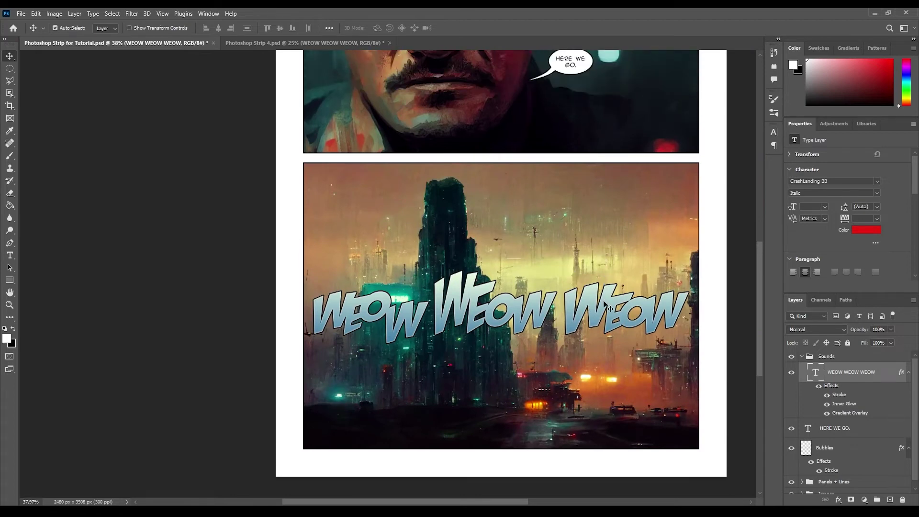
pyautogui.moveTo(607, 306); pyautogui.dragTo(586, 344)
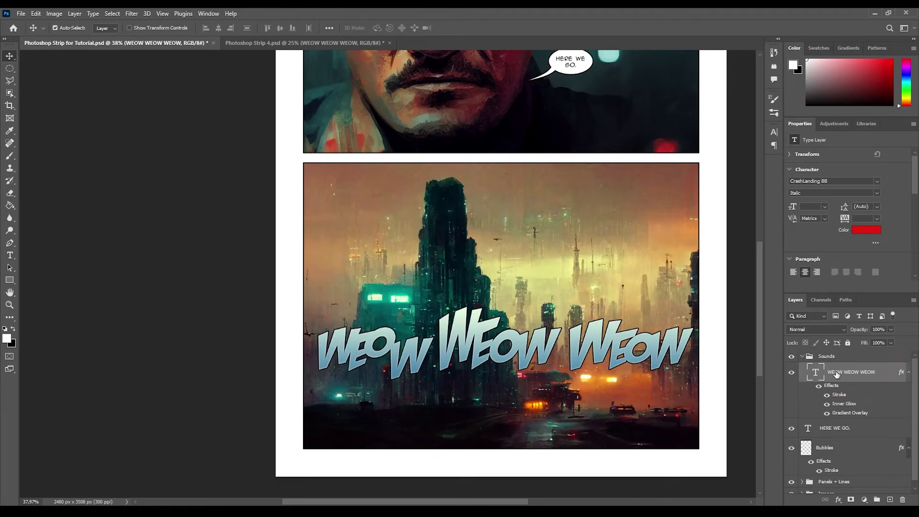
# - Paste a flat red copy of the WEOW text in place as Layer 3
pyautogui.hotkey('ctrl', 'a')
pyautogui.hotkey('ctrl', 'v')
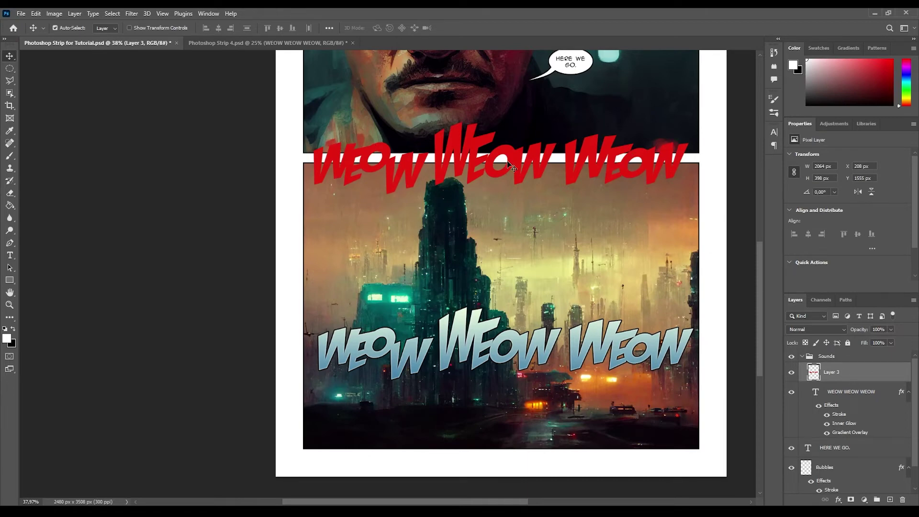
pyautogui.hotkey('ctrl', 'z')
pyautogui.hotkey('ctrl', 'z')
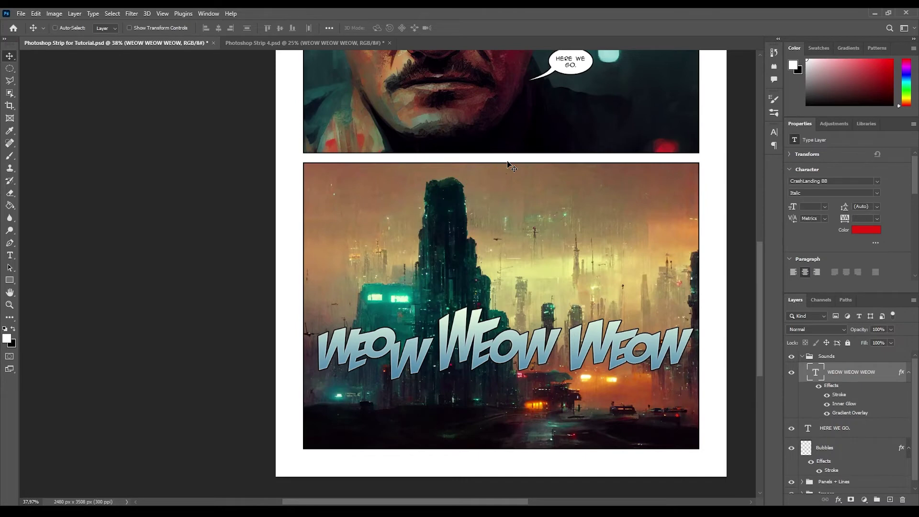
pyautogui.hotkey('ctrl', 'shift', 'z')
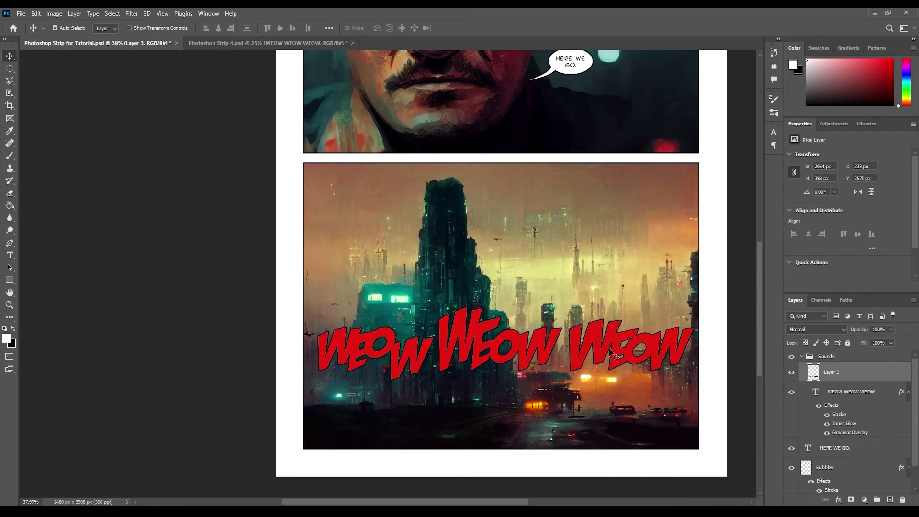
pyautogui.press('Delete')
pyautogui.hotkey('ctrl', 'z')
# - Rotate the red Layer 3 copy by 45 degrees using the angle field
pyautogui.hotkey('ctrl', 't')
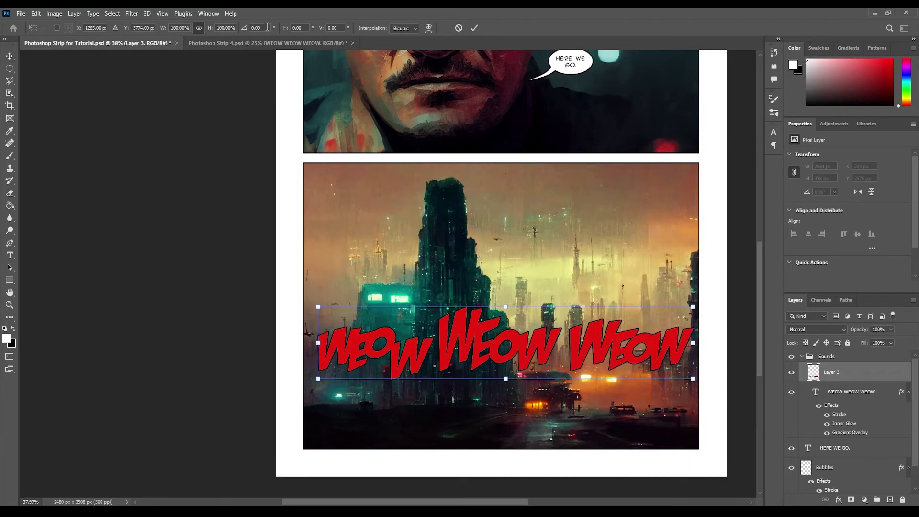
pyautogui.click(265, 28)
pyautogui.write('30')
pyautogui.write('455')
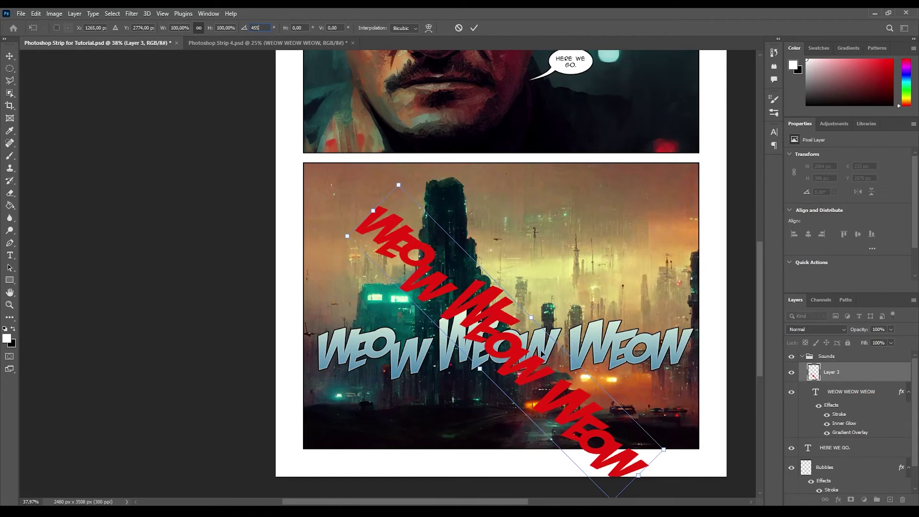
pyautogui.press('BackSpace')
# - Apply the 45° rotation and move the red lettering up slightly
pyautogui.click(10, 56)
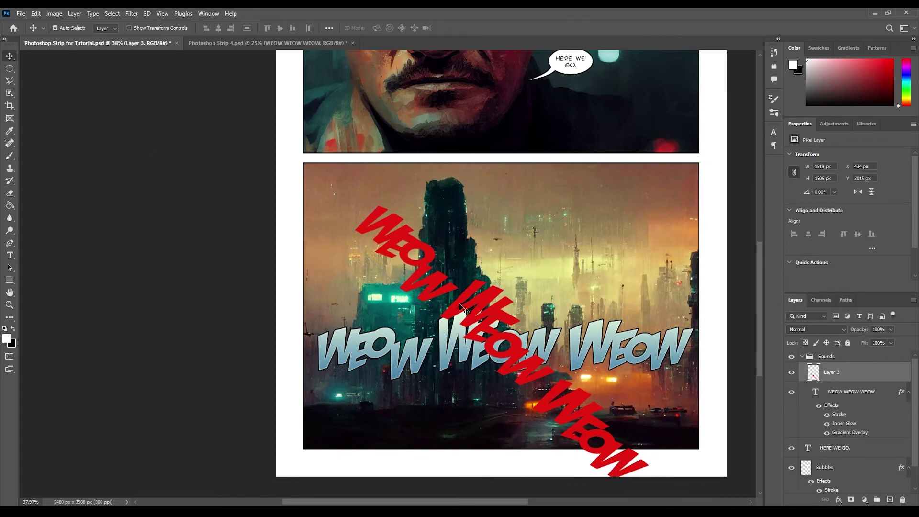
pyautogui.moveTo(464, 307); pyautogui.dragTo(463, 271)
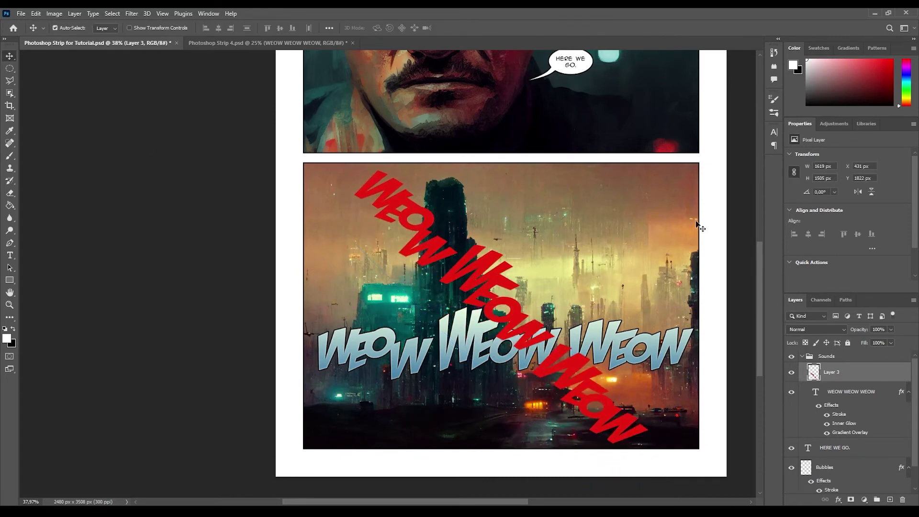
pyautogui.scroll(1, 699, 227)
# - Stack nudged offset copies of the red lettering to thicken it into a solid block
pyautogui.hotkey('ctrl', 'a')
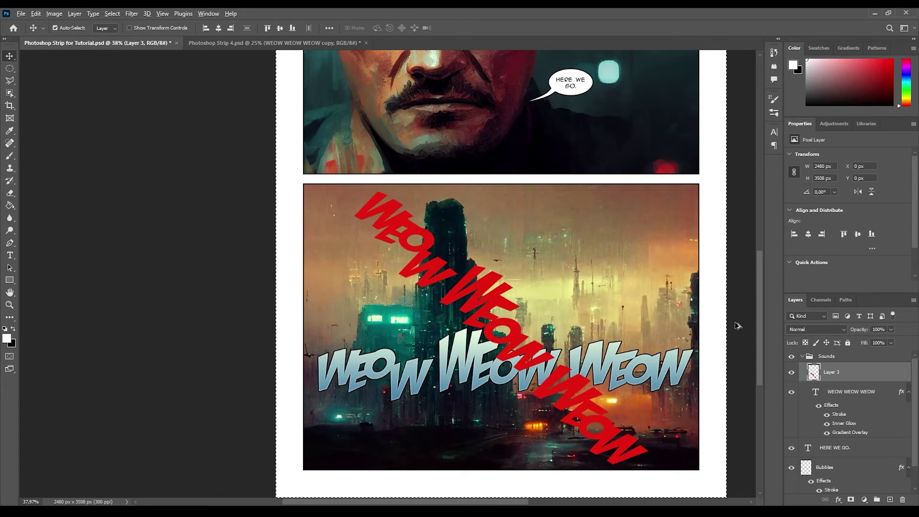
pyautogui.press('Up')
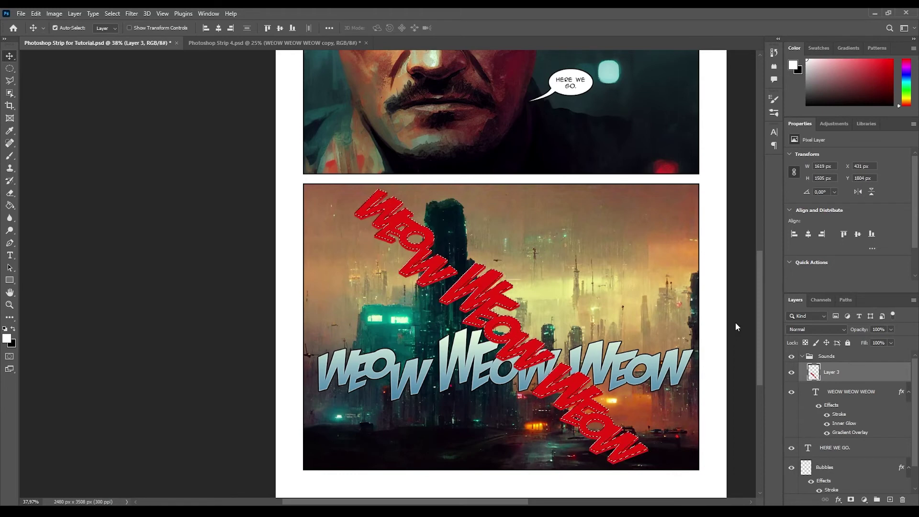
pyautogui.hotkey('shift', 'Up')
pyautogui.hotkey('shift', 'Up')
pyautogui.press('Up')
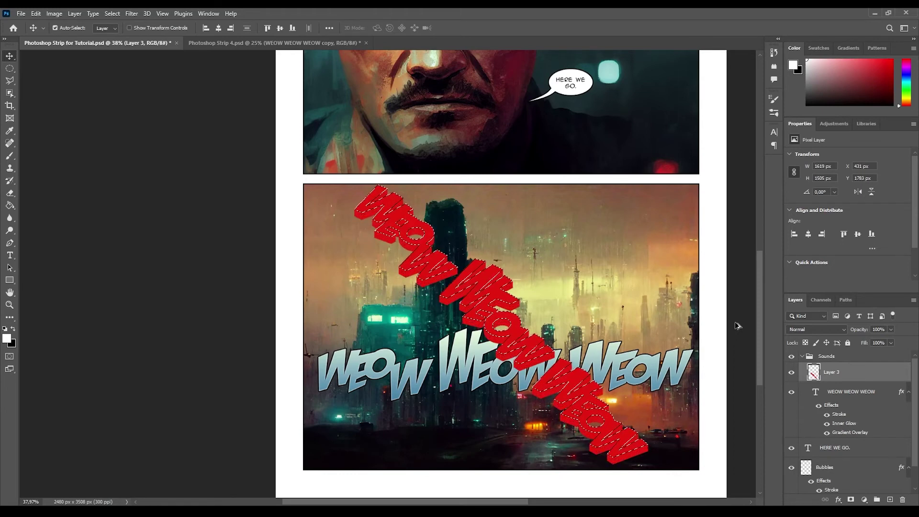
pyautogui.hotkey('ctrl', 'd')
pyautogui.hotkey('ctrl', 'f')
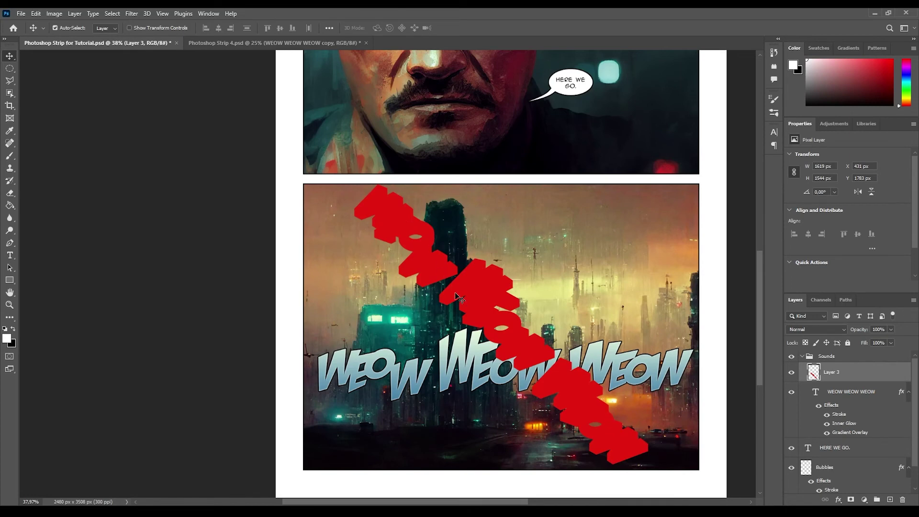
pyautogui.hotkey('ctrl', 'a')
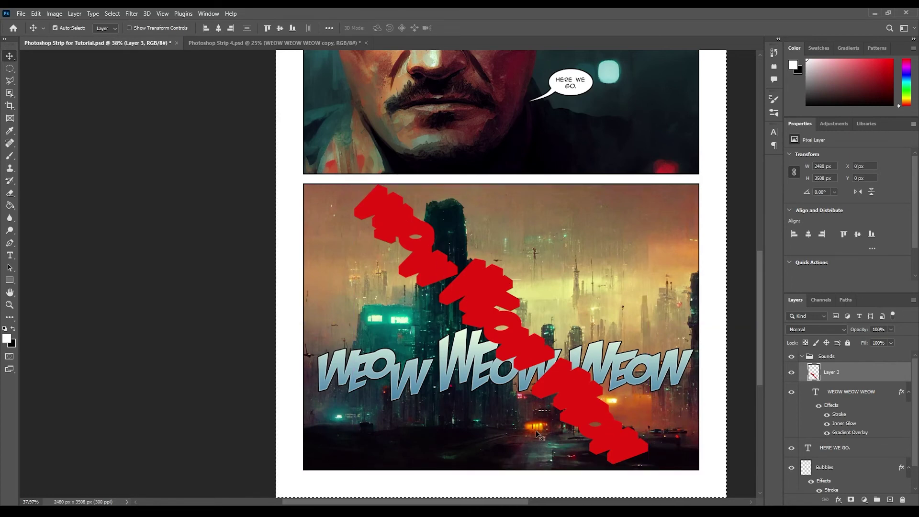
pyautogui.hotkey('ctrl', 'd')
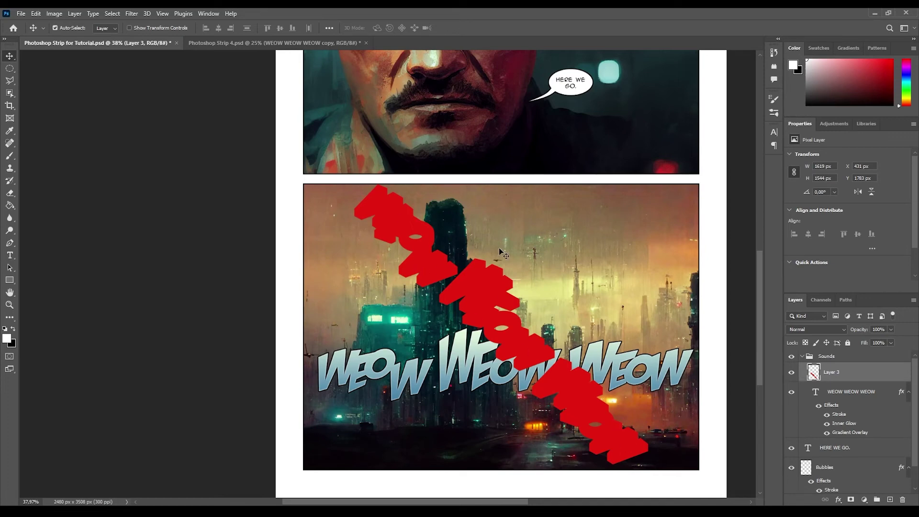
pyautogui.hotkey('ctrl', 'a')
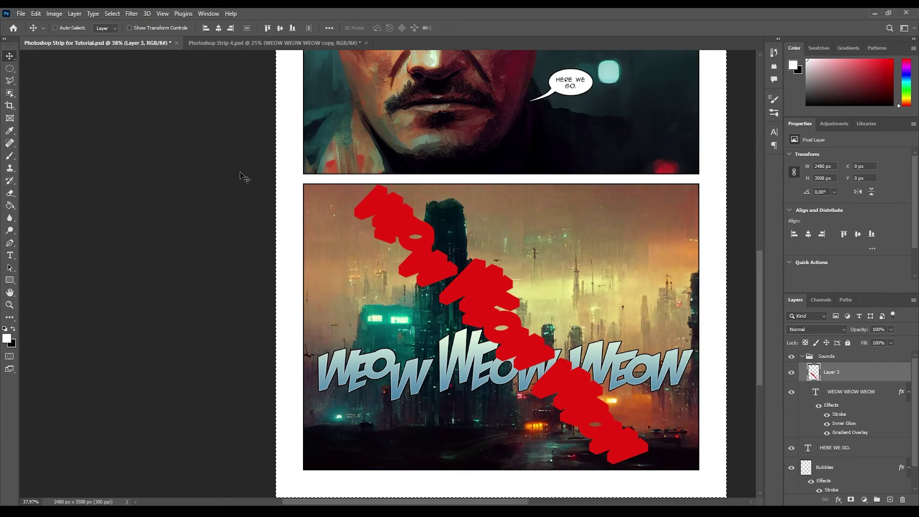
# - Rotate the red block -45° back to level and place Layer 3 behind the blue lettering
pyautogui.hotkey('ctrl', 't')
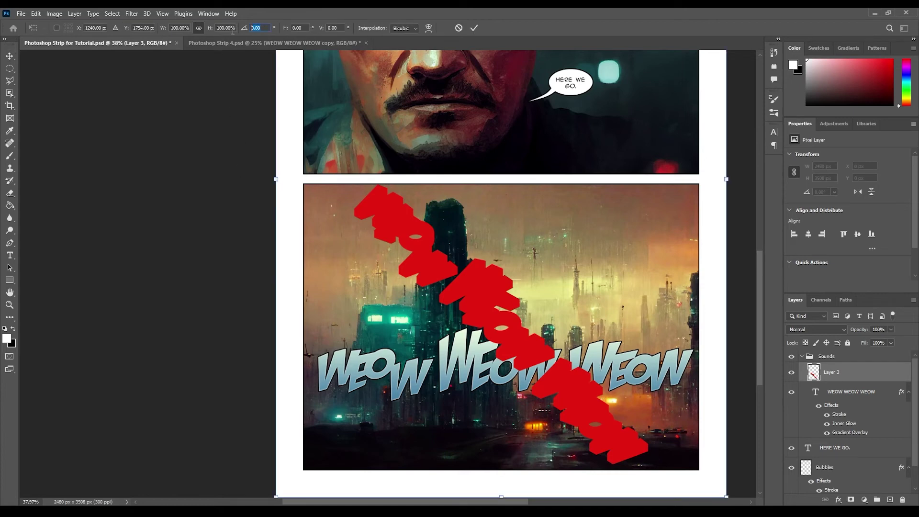
pyautogui.write('-45')
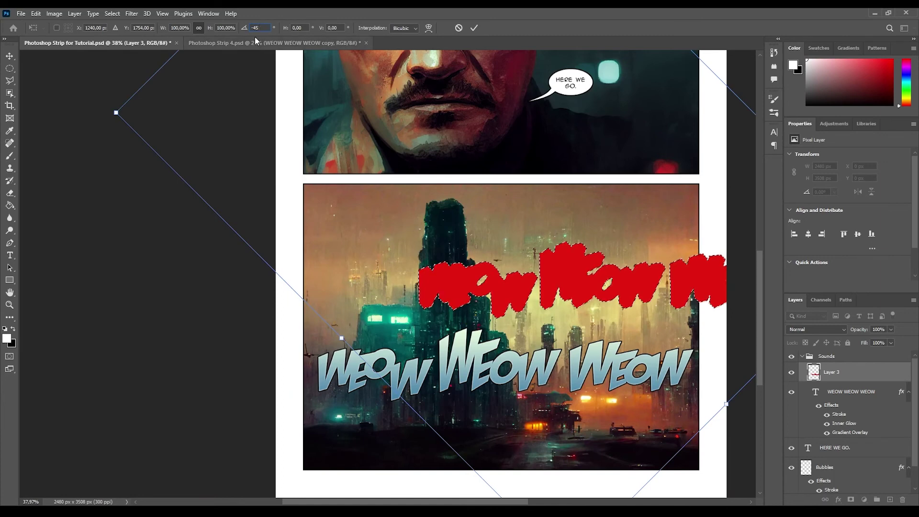
pyautogui.click(9, 56)
pyautogui.moveTo(445, 284); pyautogui.dragTo(338, 315)
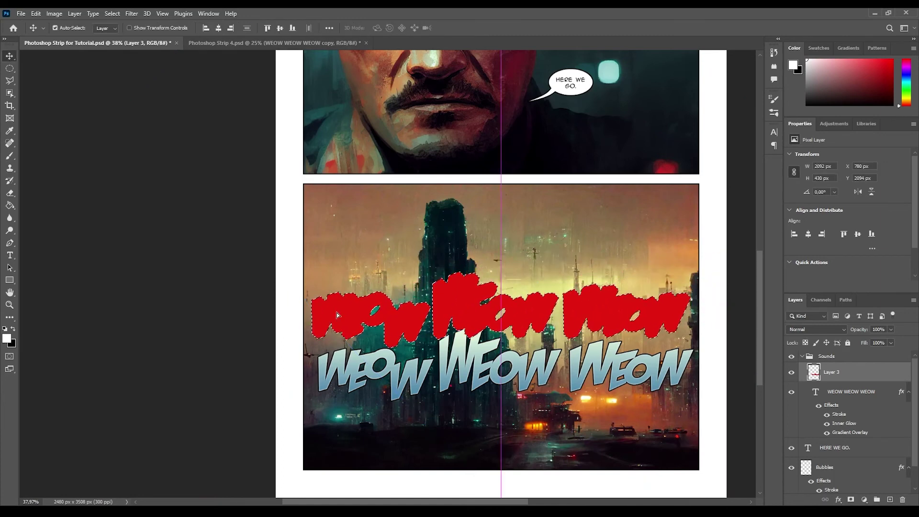
pyautogui.moveTo(838, 377); pyautogui.dragTo(836, 426)
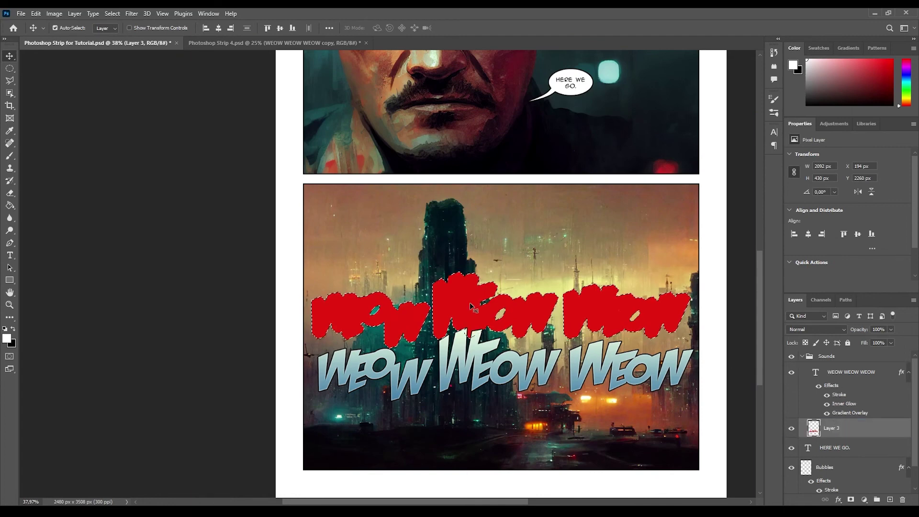
pyautogui.moveTo(472, 300); pyautogui.dragTo(479, 361)
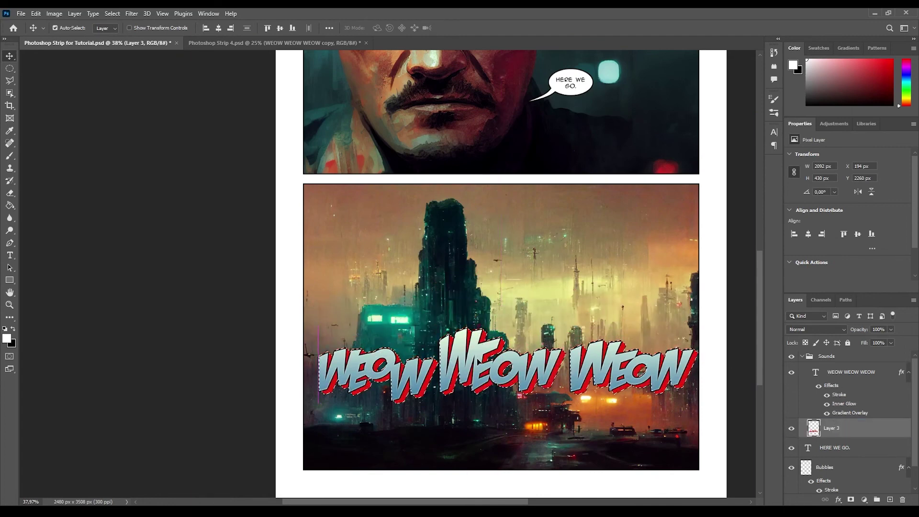
# - Nudge the red Layer 3 depth pixel by pixel to X 232 px, Y 2572 px, behind the lettering
pyautogui.press('Down')
pyautogui.press('Down')
pyautogui.press('Down')
pyautogui.press('Down')
pyautogui.press('Down')
pyautogui.press('Down')
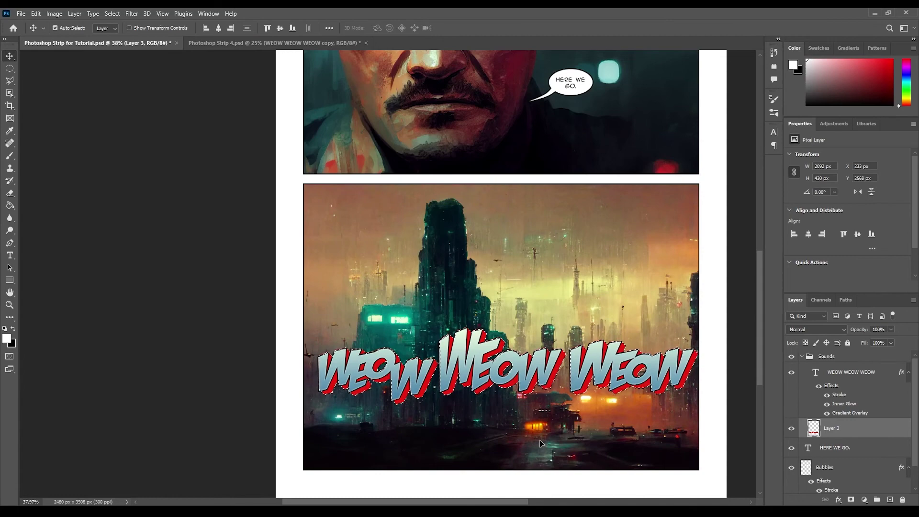
pyautogui.press('Left')
pyautogui.press('Left')
pyautogui.press('Left')
pyautogui.scroll(3, 346, 369)
pyautogui.scroll(4, 332, 367)
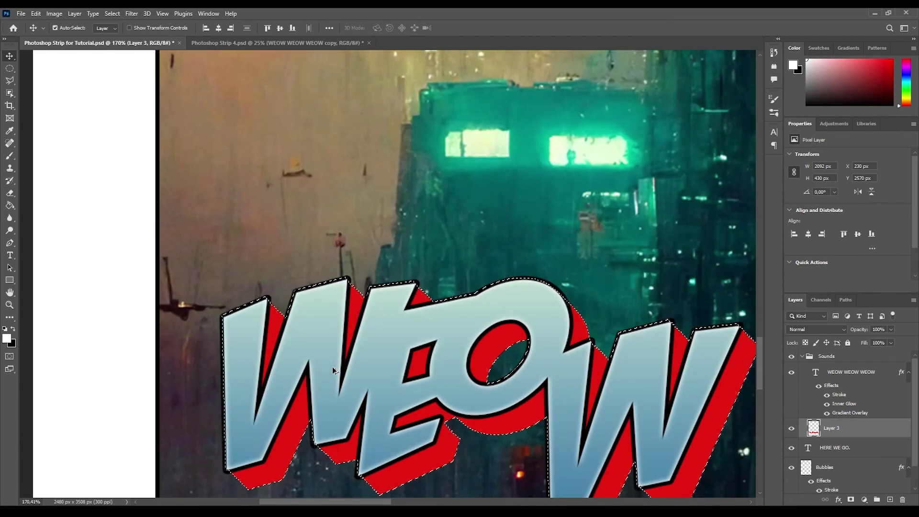
pyautogui.press('Right')
pyautogui.press('Right')
pyautogui.press('Down')
pyautogui.press('Down')
pyautogui.scroll(-3, 528, 302)
pyautogui.scroll(-4, 527, 302)
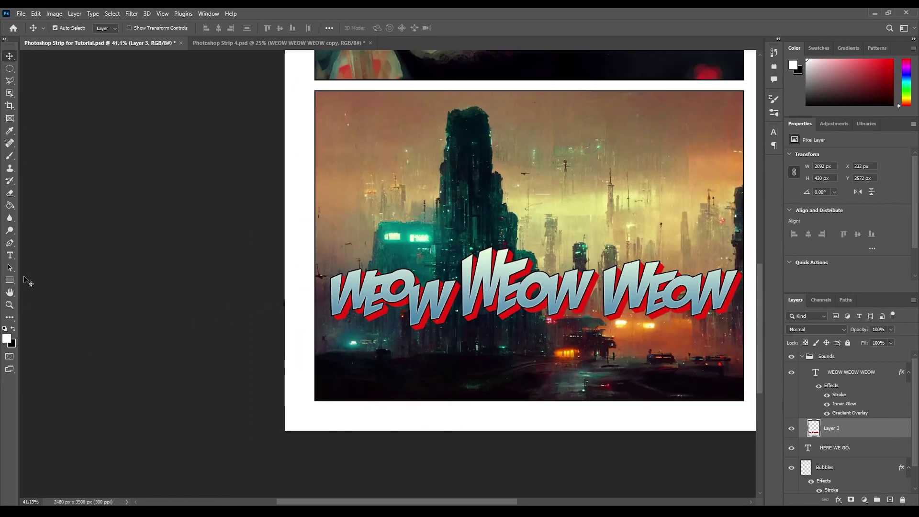
# - Try a white Paint Bucket fill on the WEOW depth areas, then undo it
pyautogui.click(10, 206)
pyautogui.click(389, 317)
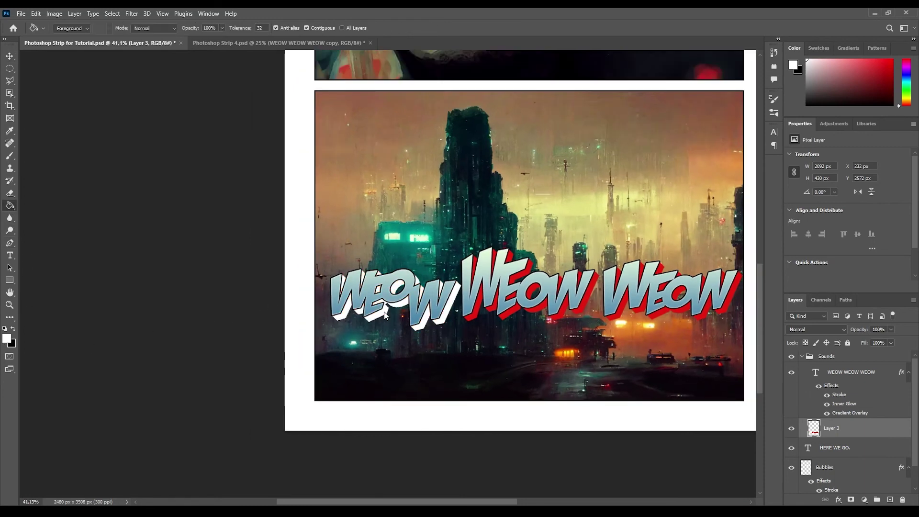
pyautogui.hotkey('ctrl', 'z')
pyautogui.click(516, 317)
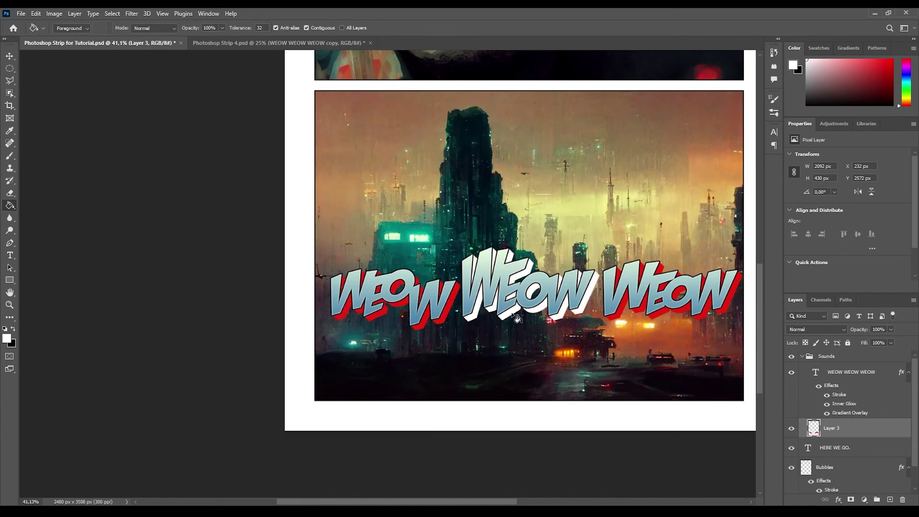
pyautogui.click(646, 315)
pyautogui.click(434, 324)
pyautogui.scroll(-2, 580, 294)
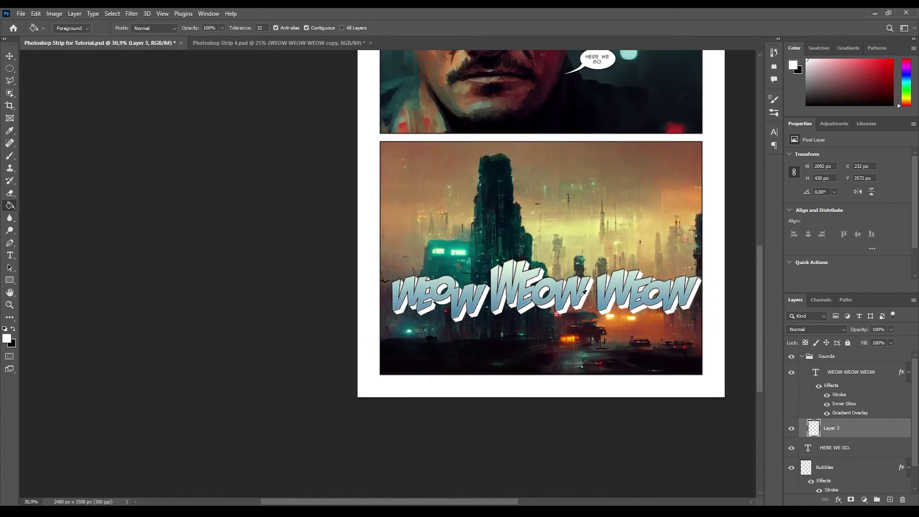
pyautogui.scroll(4, 631, 283)
pyautogui.hotkey('ctrl', 'z')
pyautogui.hotkey('ctrl', 'z')
pyautogui.hotkey('ctrl', 'z')
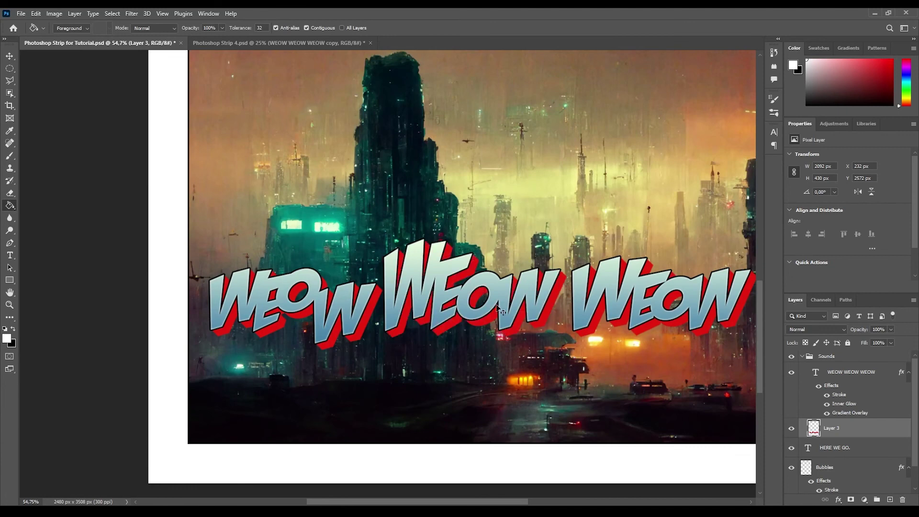
# - Sample the lettering's light blue, test it on the first WEOW's depth, and undo
pyautogui.keyDown('alt'); pyautogui.click(428, 302); pyautogui.keyUp('alt')
pyautogui.click(343, 342)
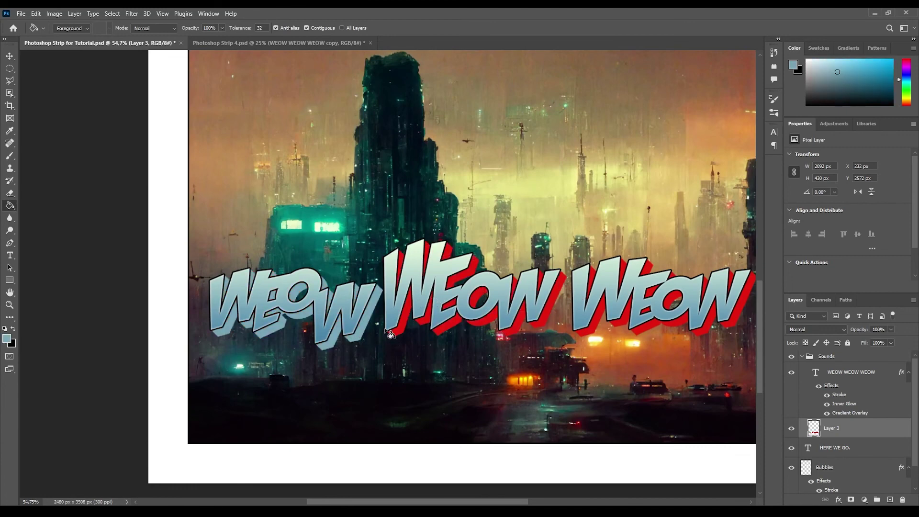
pyautogui.hotkey('ctrl', 'z')
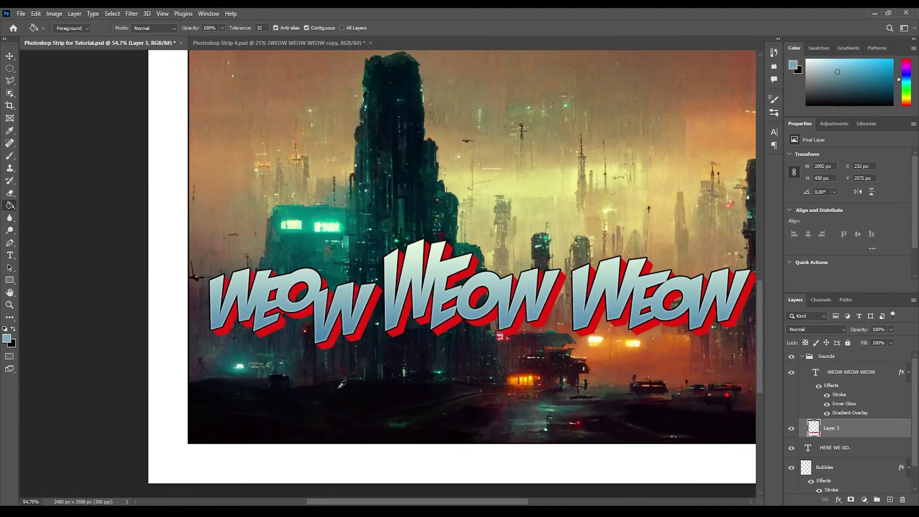
# - Reset the colour to black and fill the depth behind all three WEOW words
pyautogui.press('d')
pyautogui.click(280, 331)
pyautogui.click(406, 337)
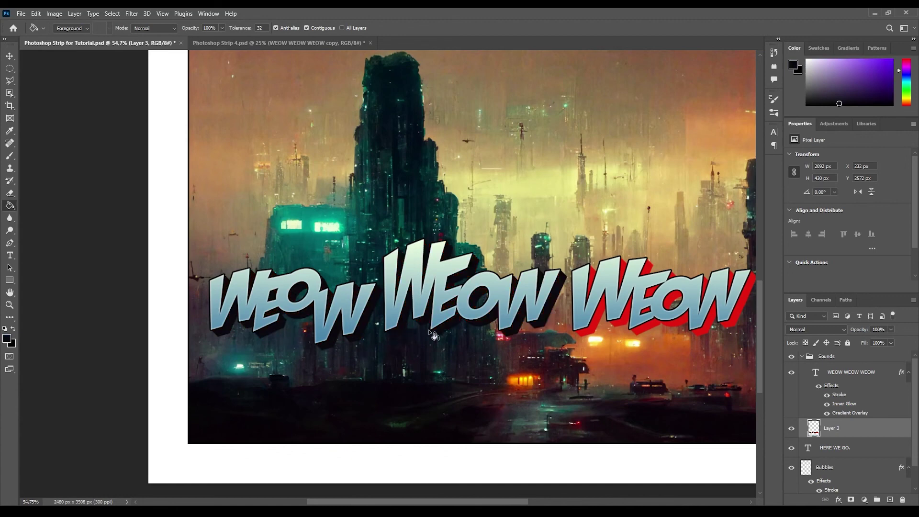
pyautogui.click(585, 331)
pyautogui.scroll(-3, 596, 341)
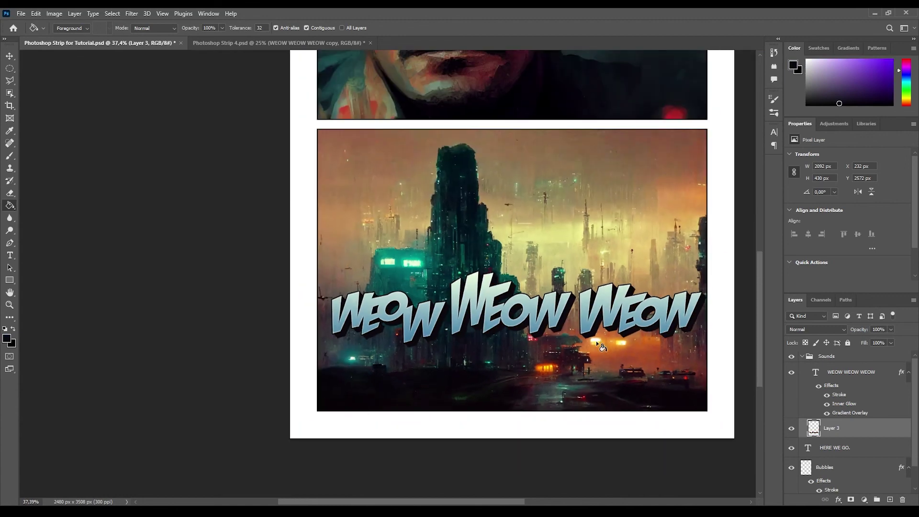
# - Select the WEOW WEOW WEOW text with Layer 3 and drag both lower in the city panel
pyautogui.click(10, 56)
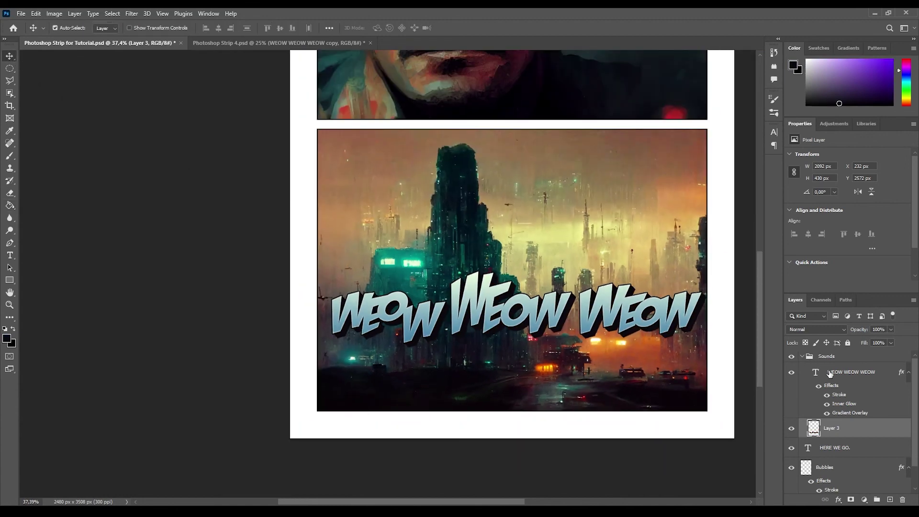
pyautogui.keyDown('shift'); pyautogui.click(677, 314); pyautogui.keyUp('shift')
pyautogui.moveTo(677, 314); pyautogui.dragTo(672, 337)
pyautogui.scroll(-3, 671, 337)
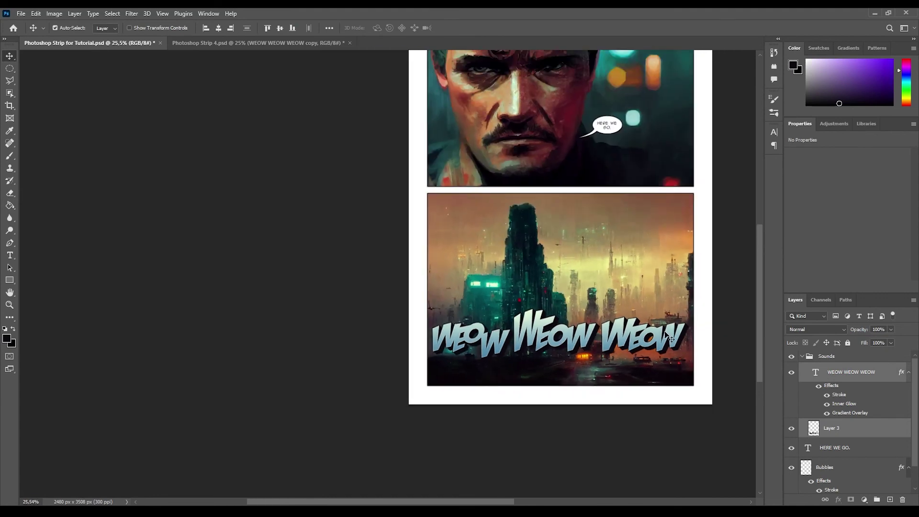
pyautogui.moveTo(477, 501); pyautogui.dragTo(513, 501)
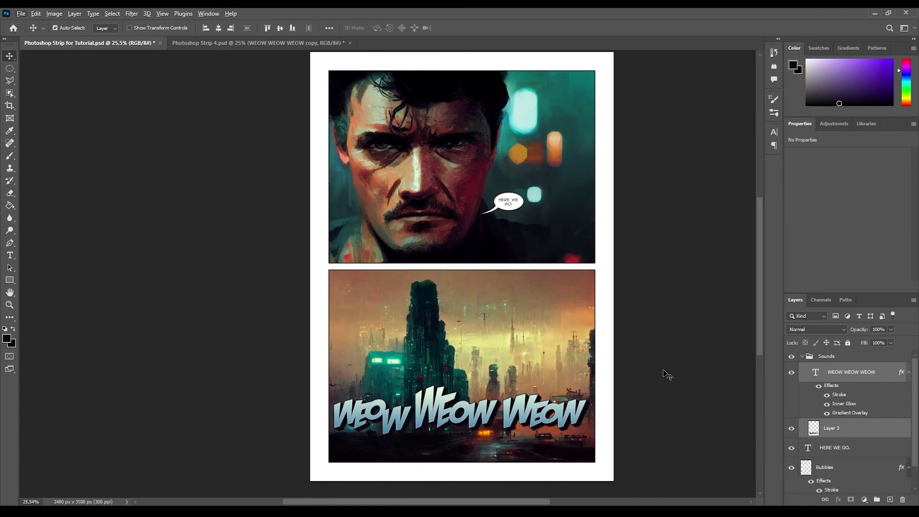